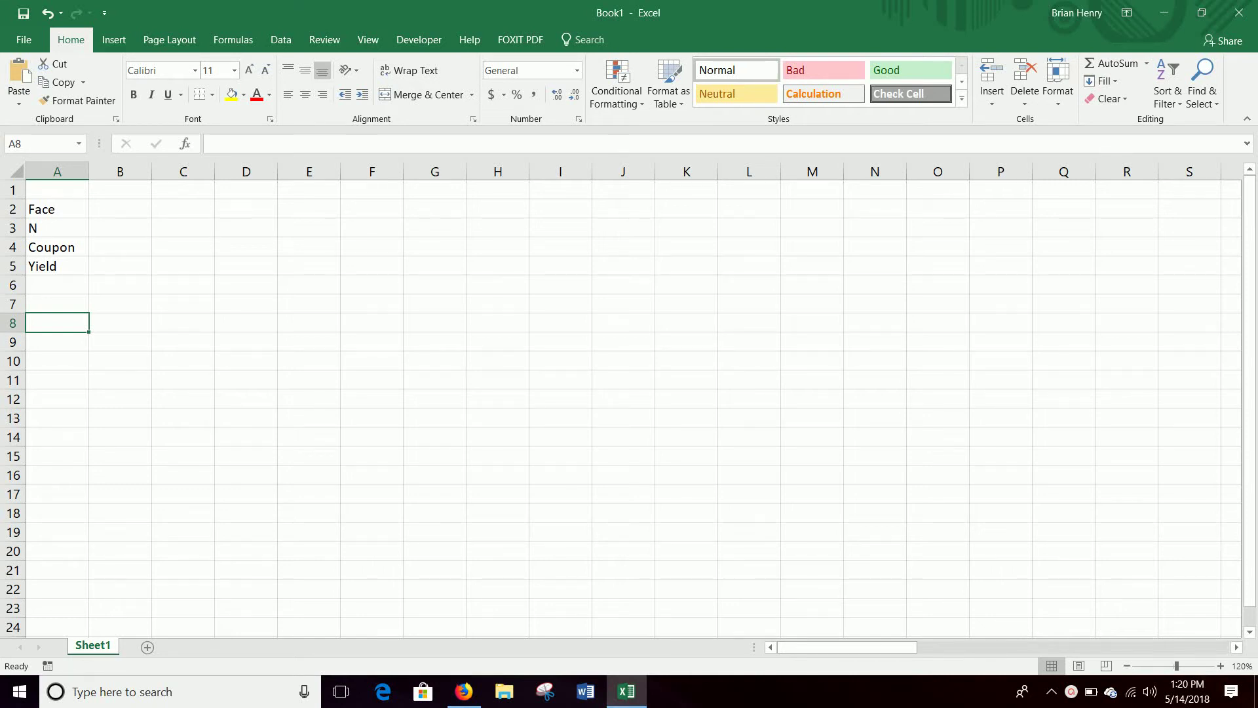
Step: Bring up the FINRA Bond Center results showing PepsiCo's 4.000% bond maturing 05/02/2047
left_click(464, 691)
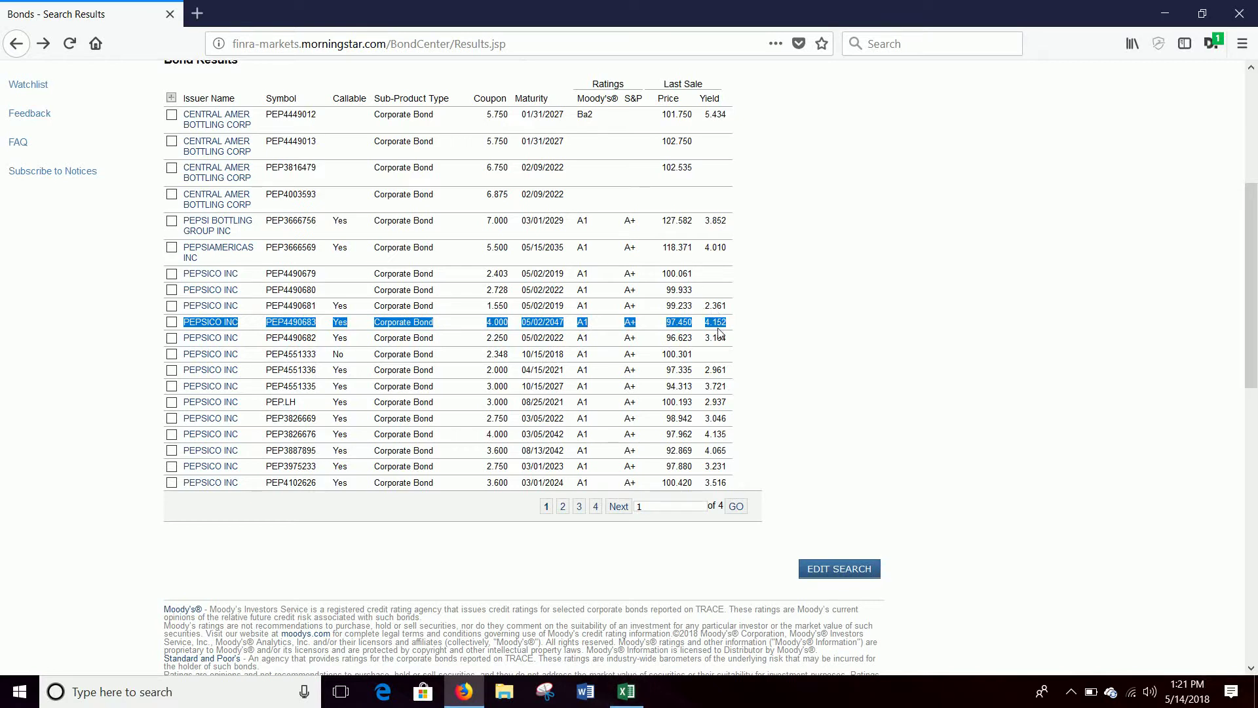
Step: Enter a Face value of 100 in B2 and N as =29*2 (58 periods) in B3
left_click(629, 703)
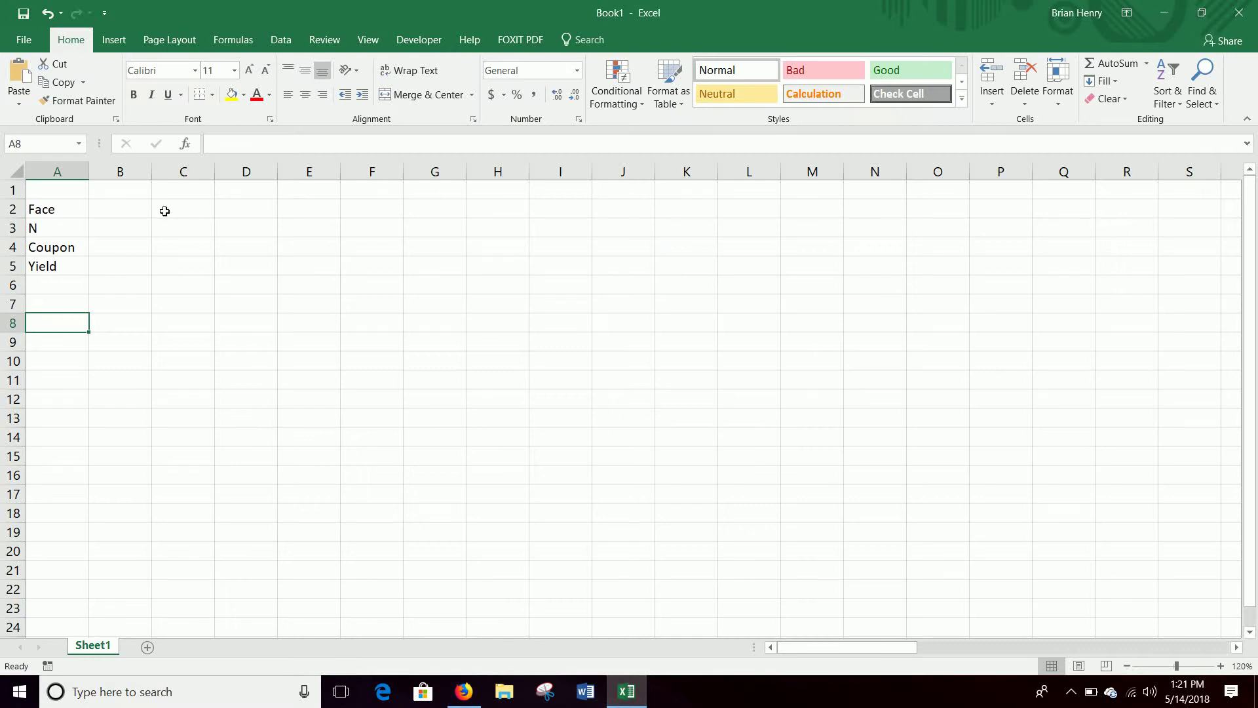
left_click(127, 206)
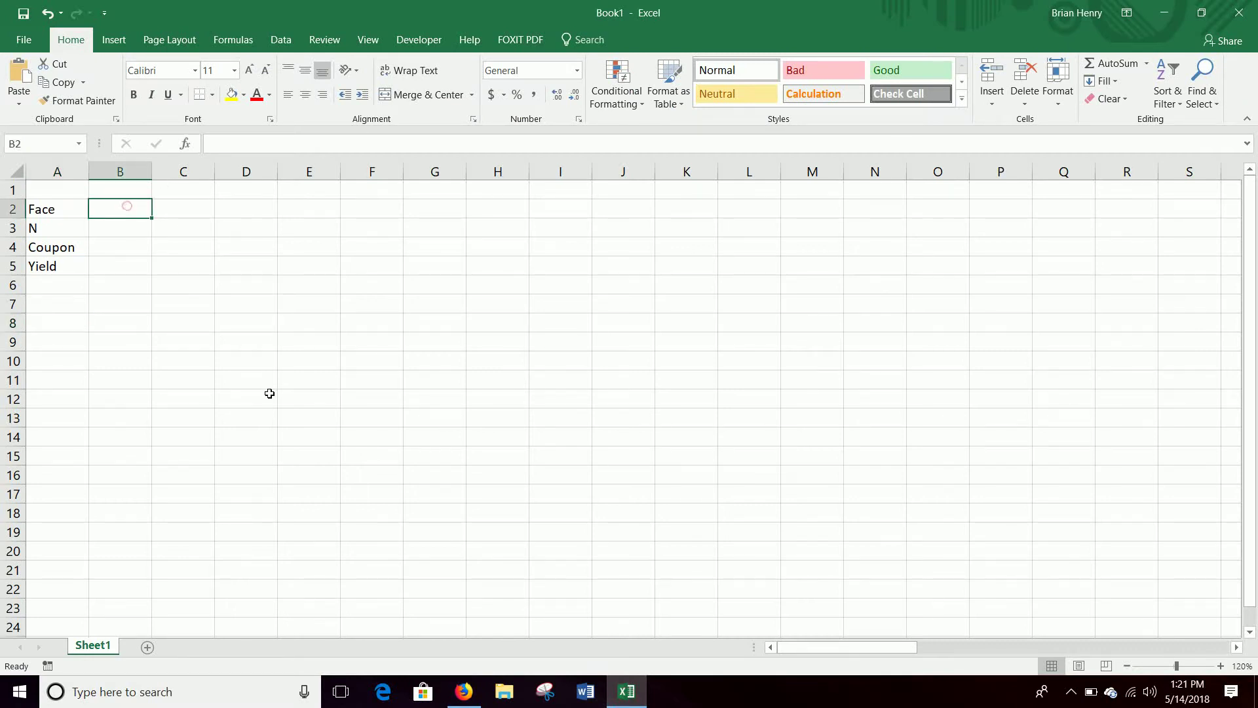
type("100")
key("Return")
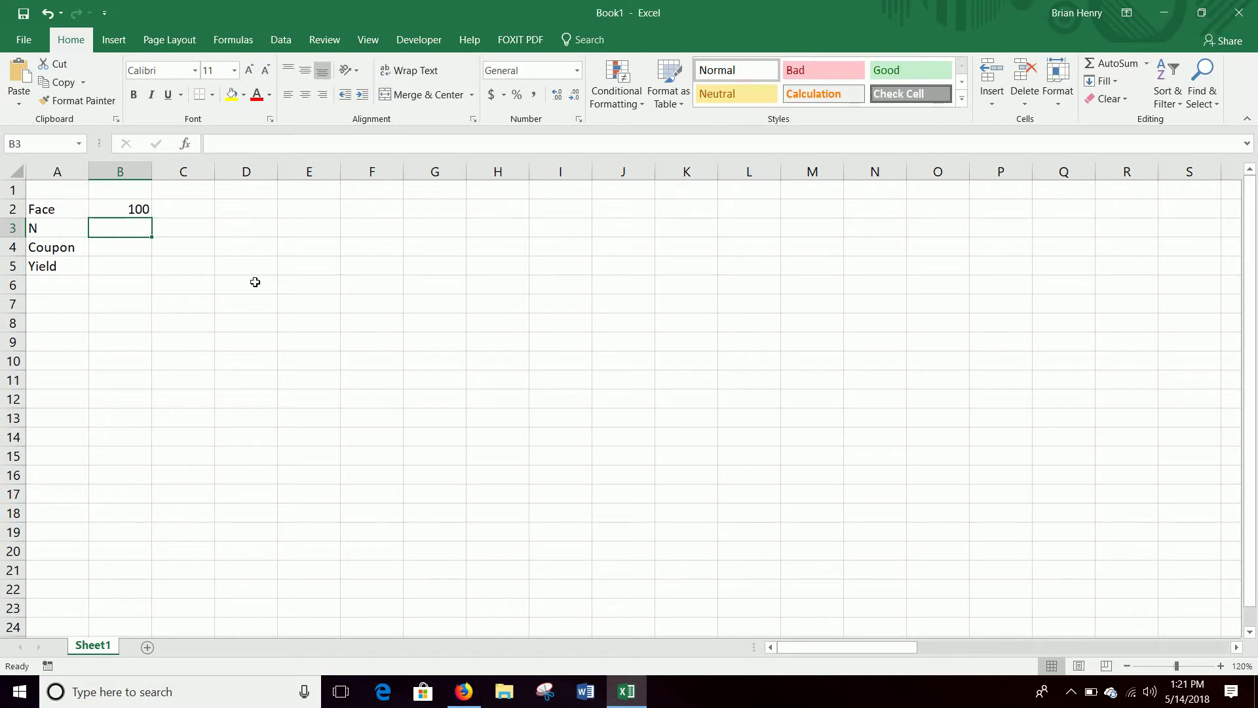
type("=29*2")
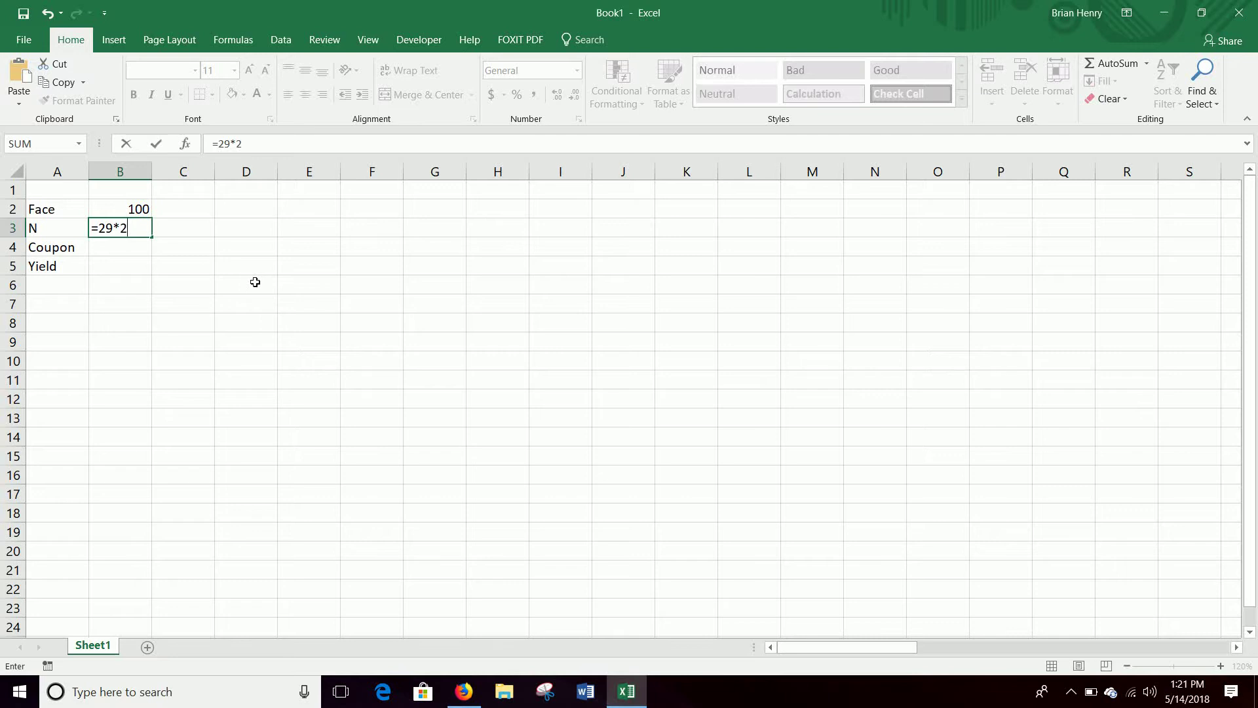
key("Return")
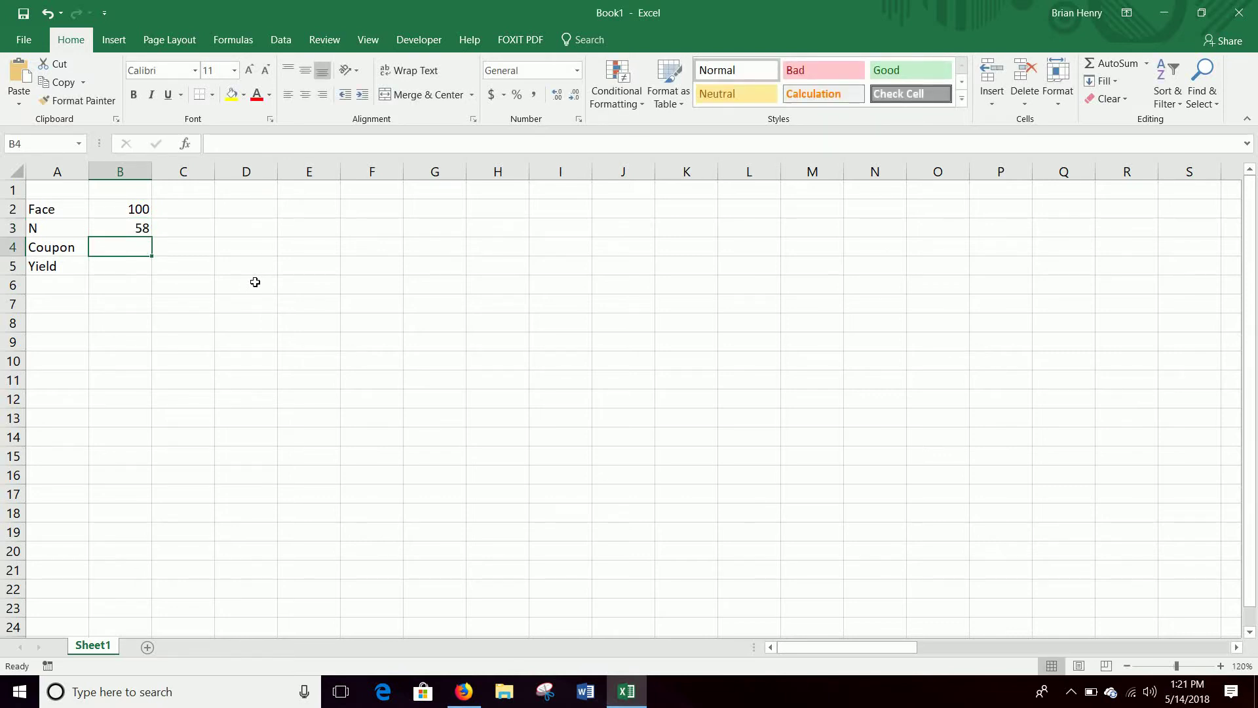
Step: Enter the per-period Coupon as =4%*B2/2, giving 2
type("=")
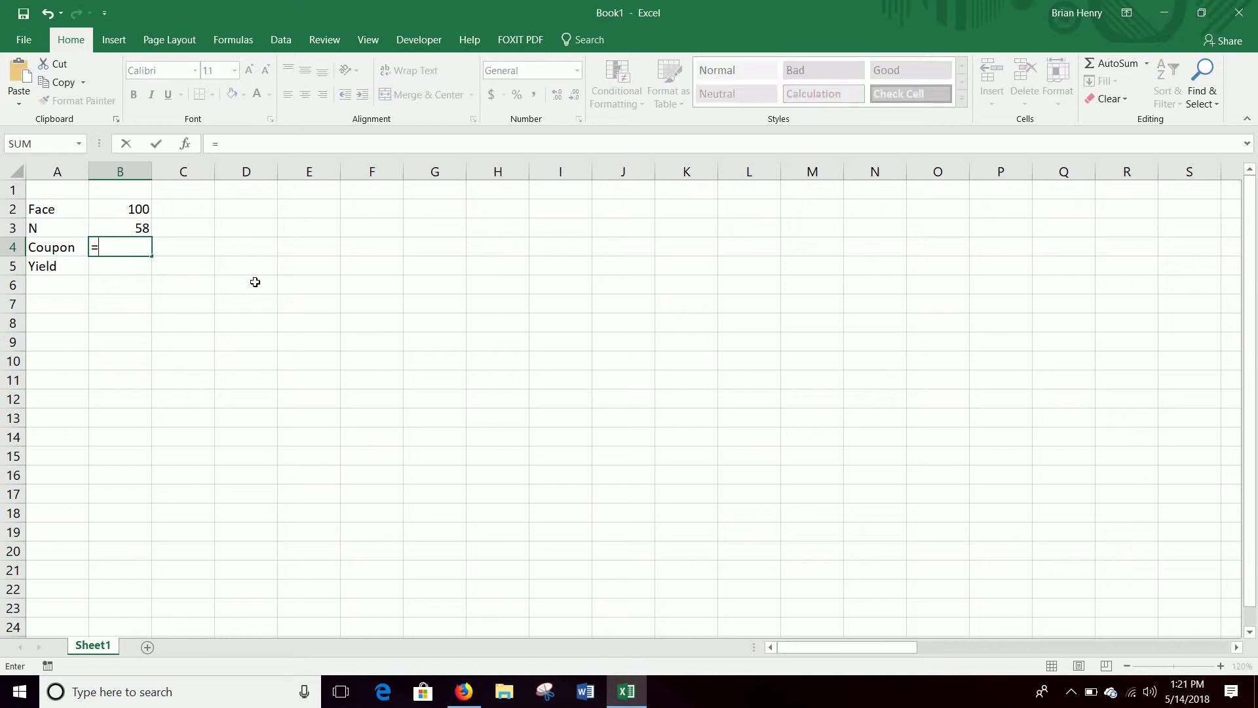
type("4%*")
left_click(143, 209)
key("Return")
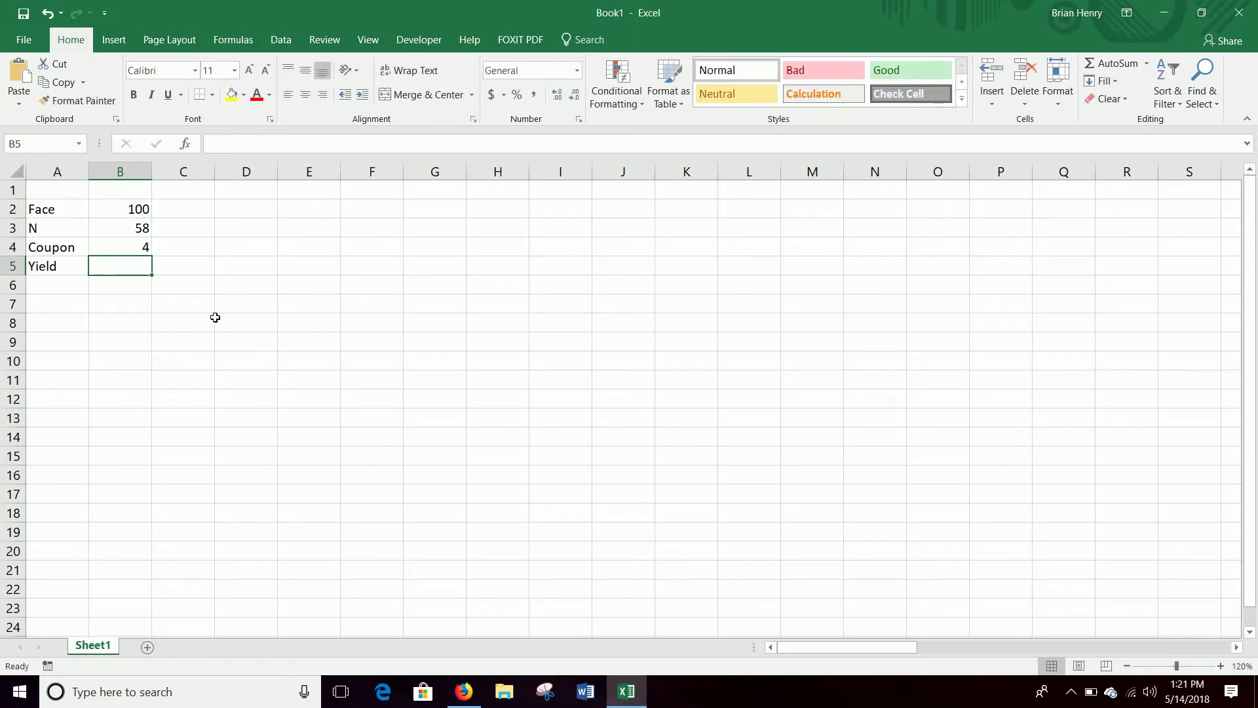
left_click(107, 242)
left_click(401, 144)
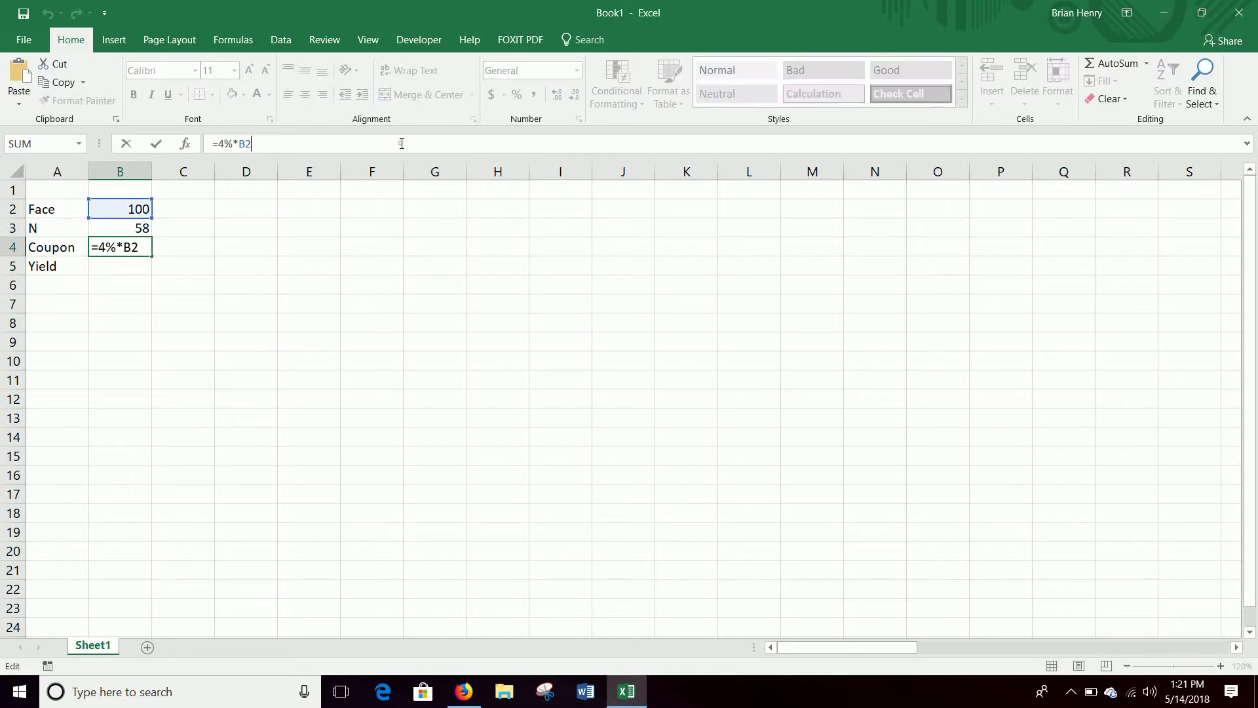
type("/2")
key("Return")
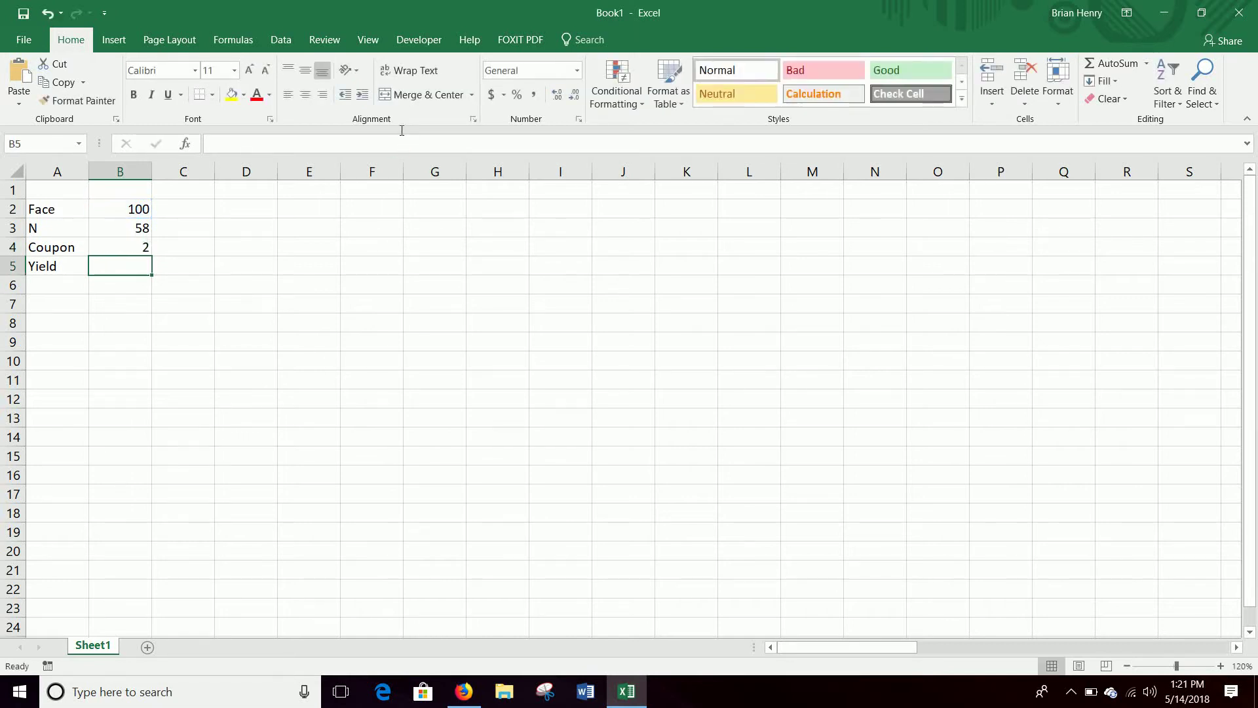
left_click(140, 221)
left_click(139, 244)
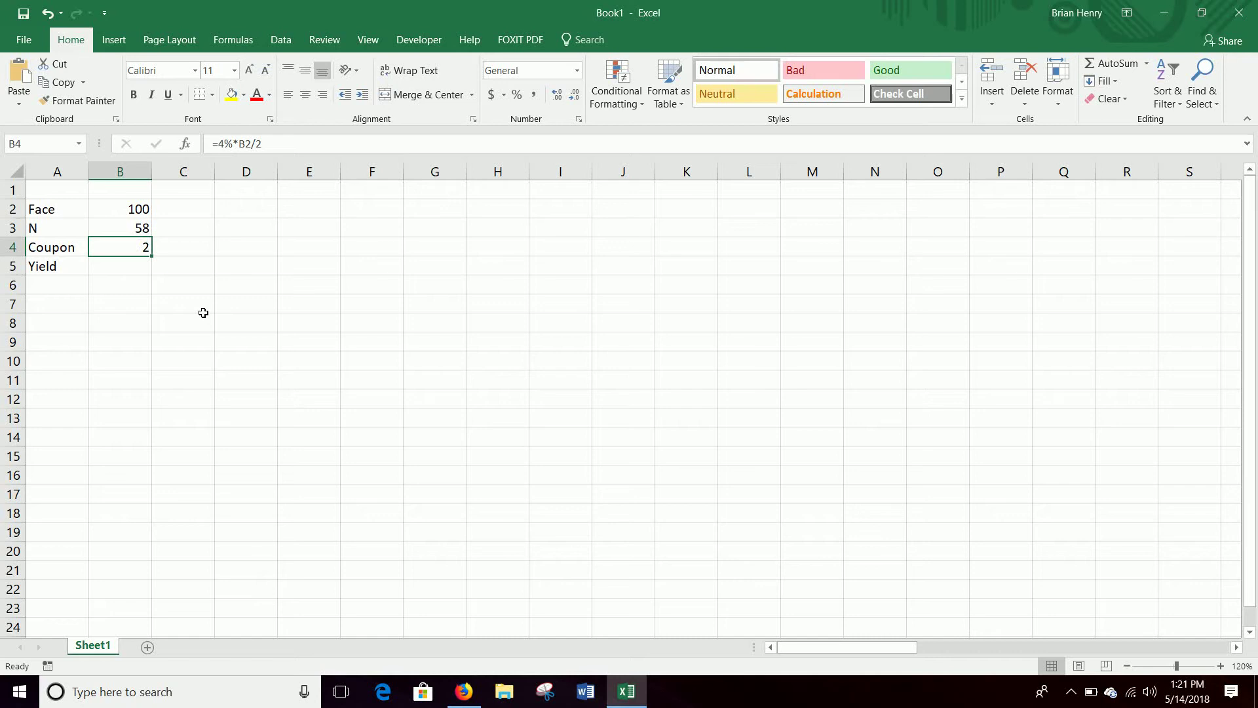
Step: Look up the 4.152% yield and enter =4.152%/2 (0.02076) as the Yield in B5
left_click(134, 268)
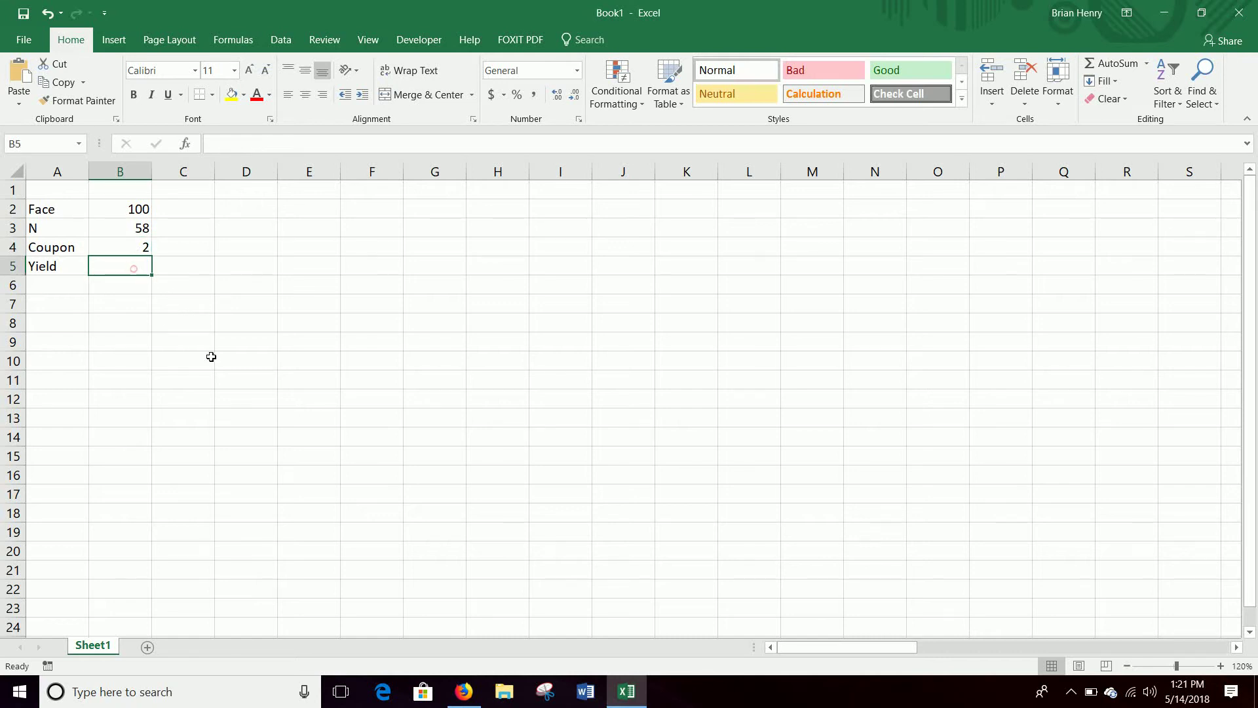
left_click(464, 691)
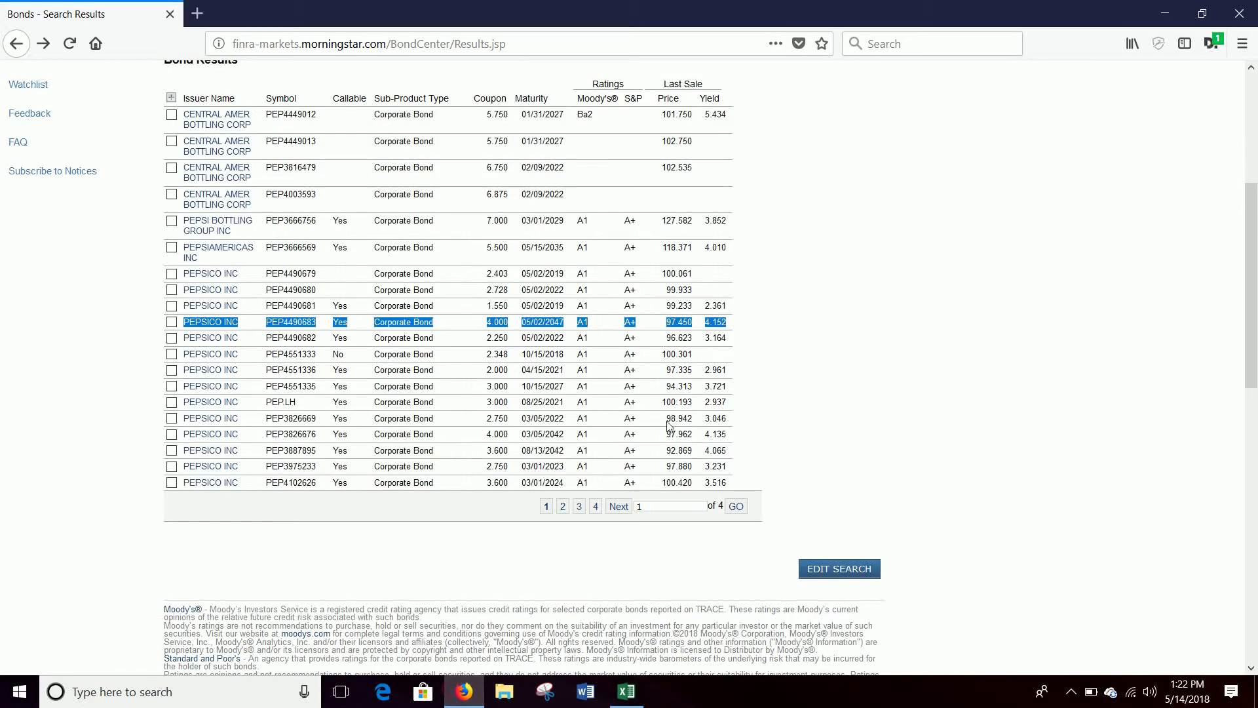
left_click(623, 694)
type("4.")
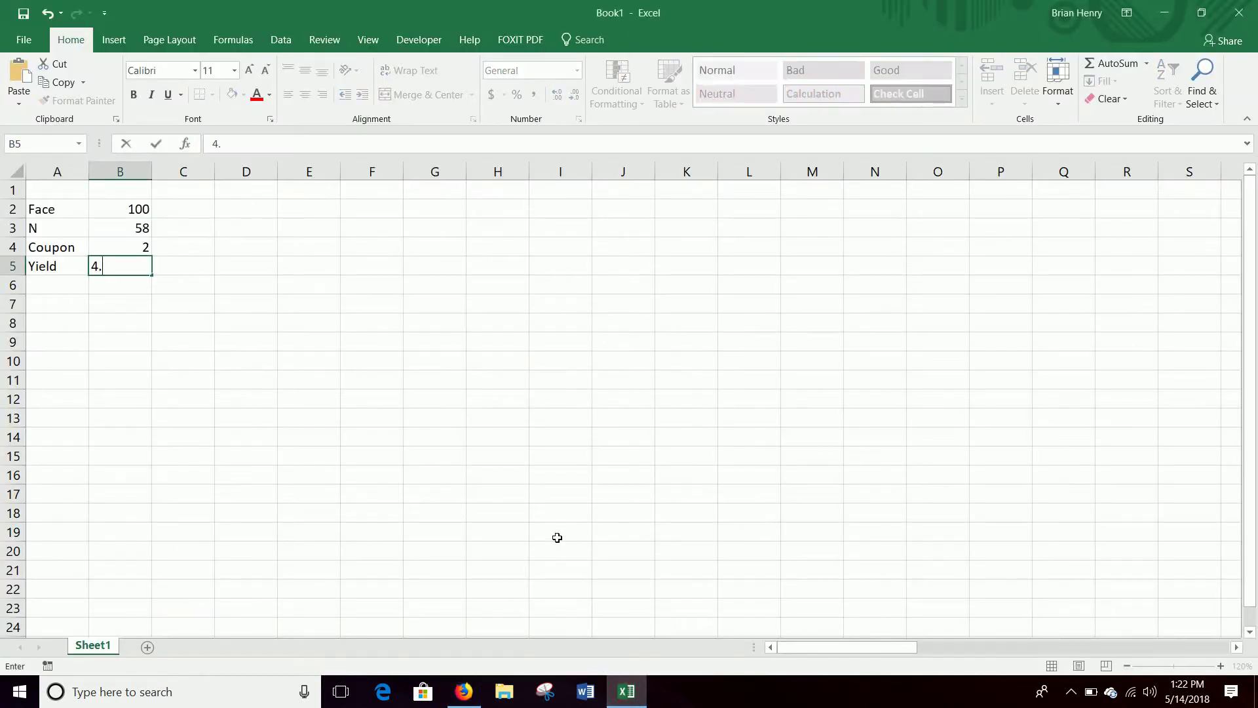
key("BackSpace")
key("BackSpace")
key("BackSpace")
type("=4.152")
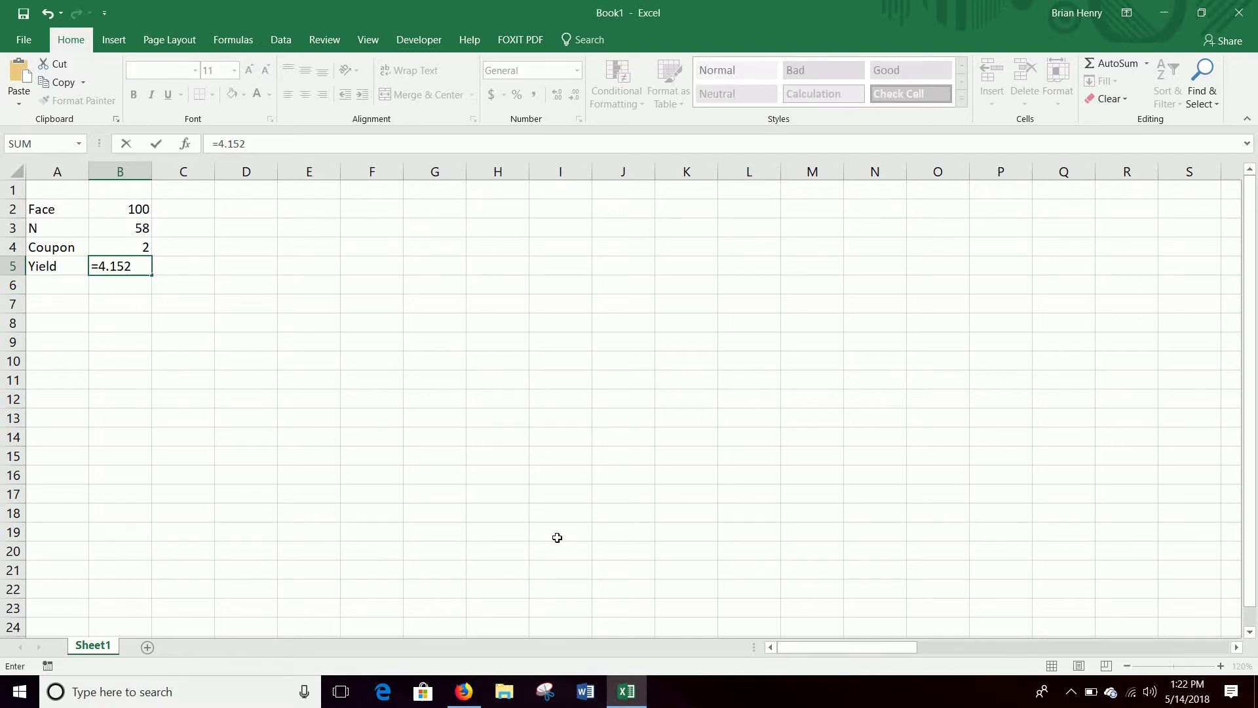
type("%/2")
key("Return")
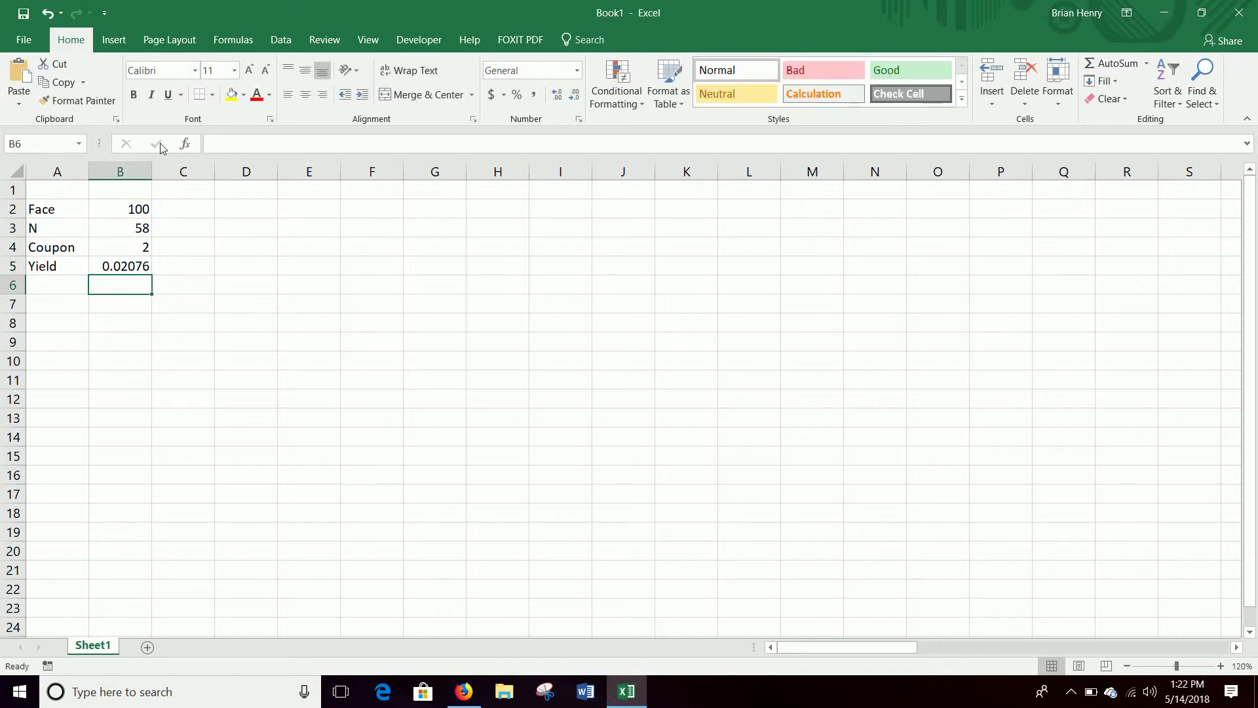
left_click(271, 189)
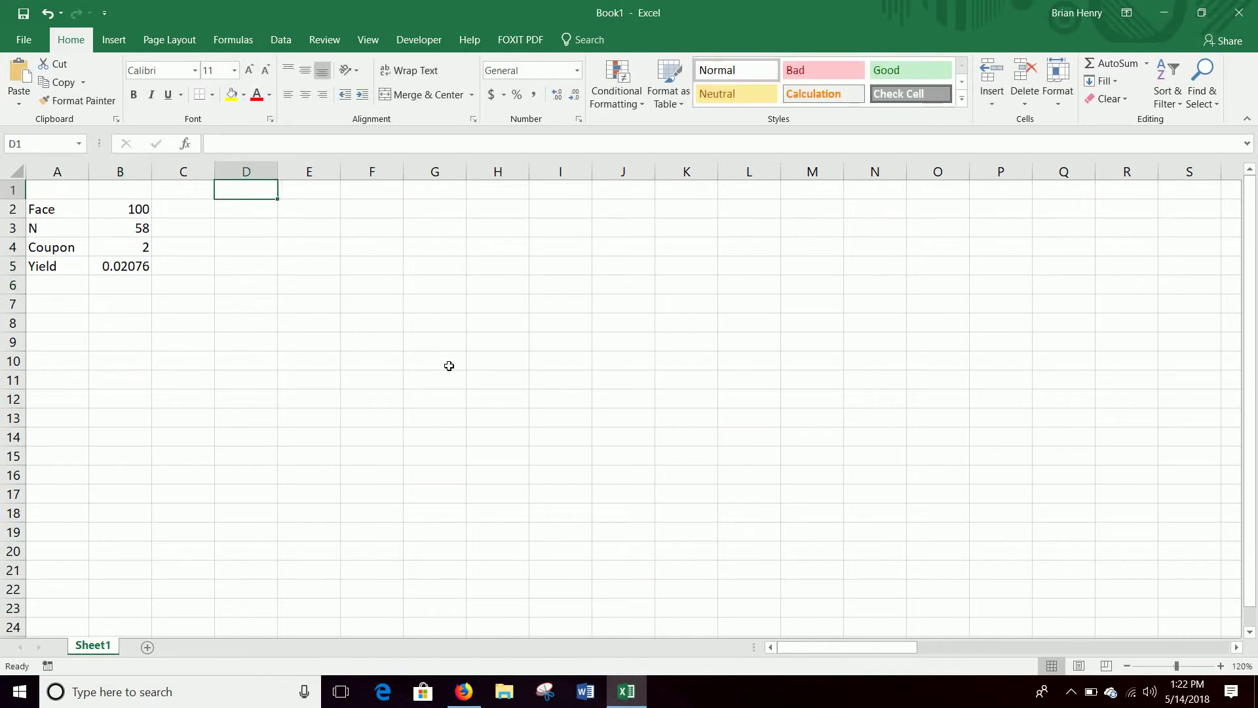
Step: Enter periods 1 and 2 in D1:E1 and the first cash flow =$B$4 in D2
type("1")
key("Tab")
type("2")
key("Return")
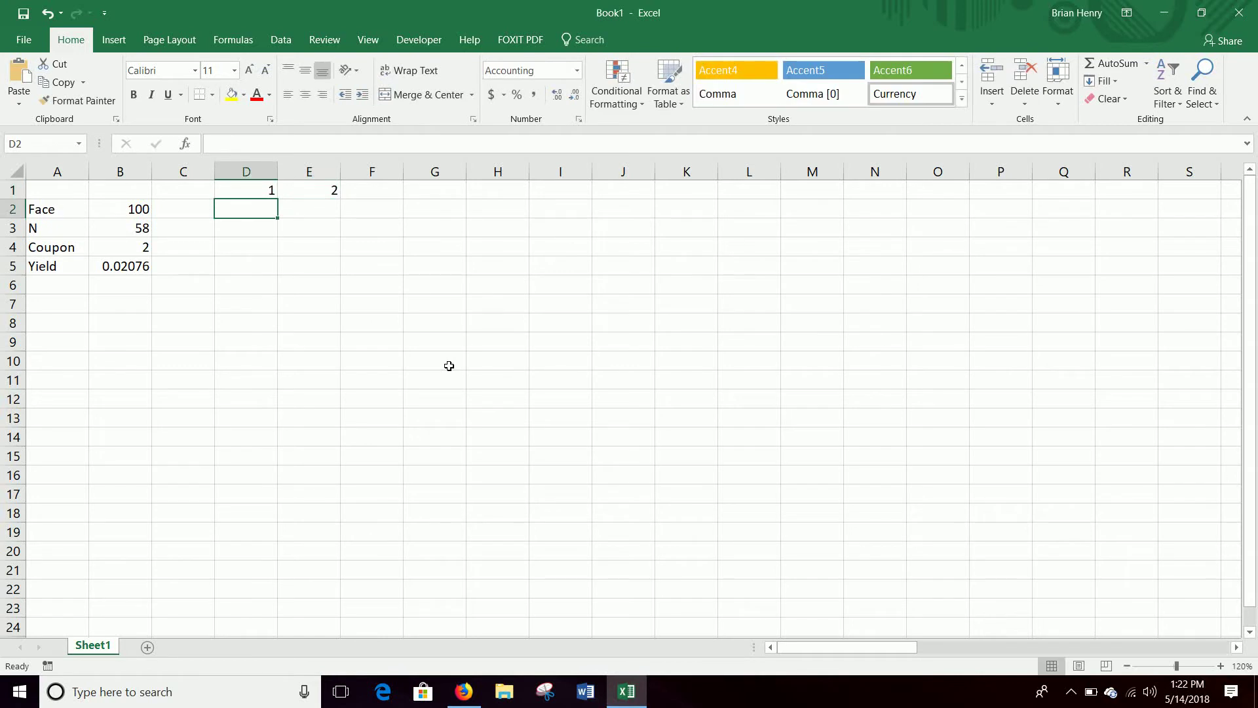
type("=")
left_click(129, 245)
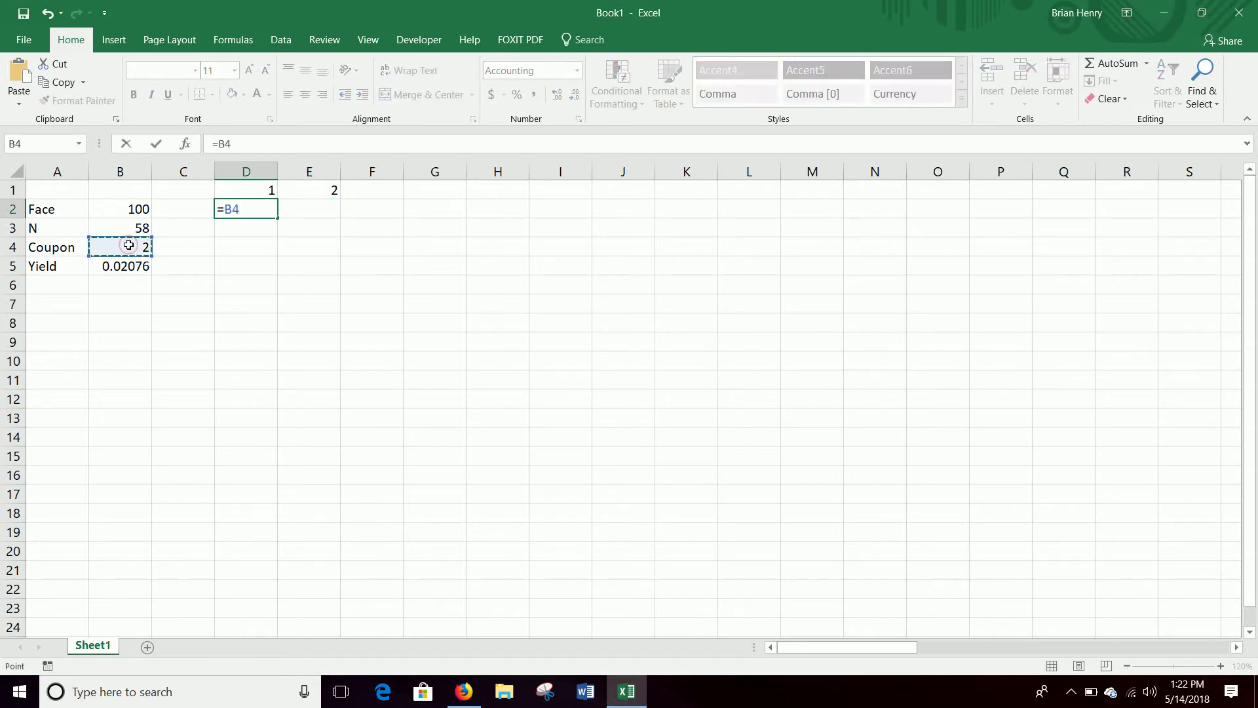
key("F4")
key("Return")
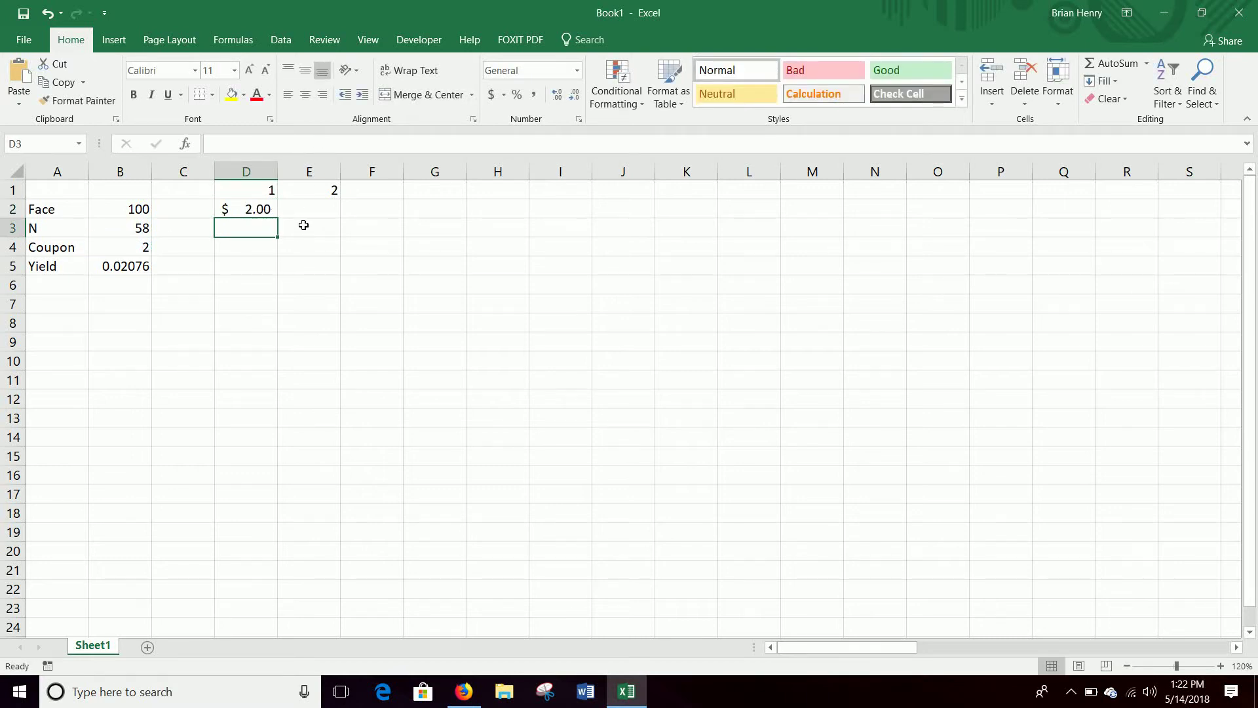
Step: Fill the period numbers across row 1 up to 58
left_click(274, 213)
left_click(326, 193)
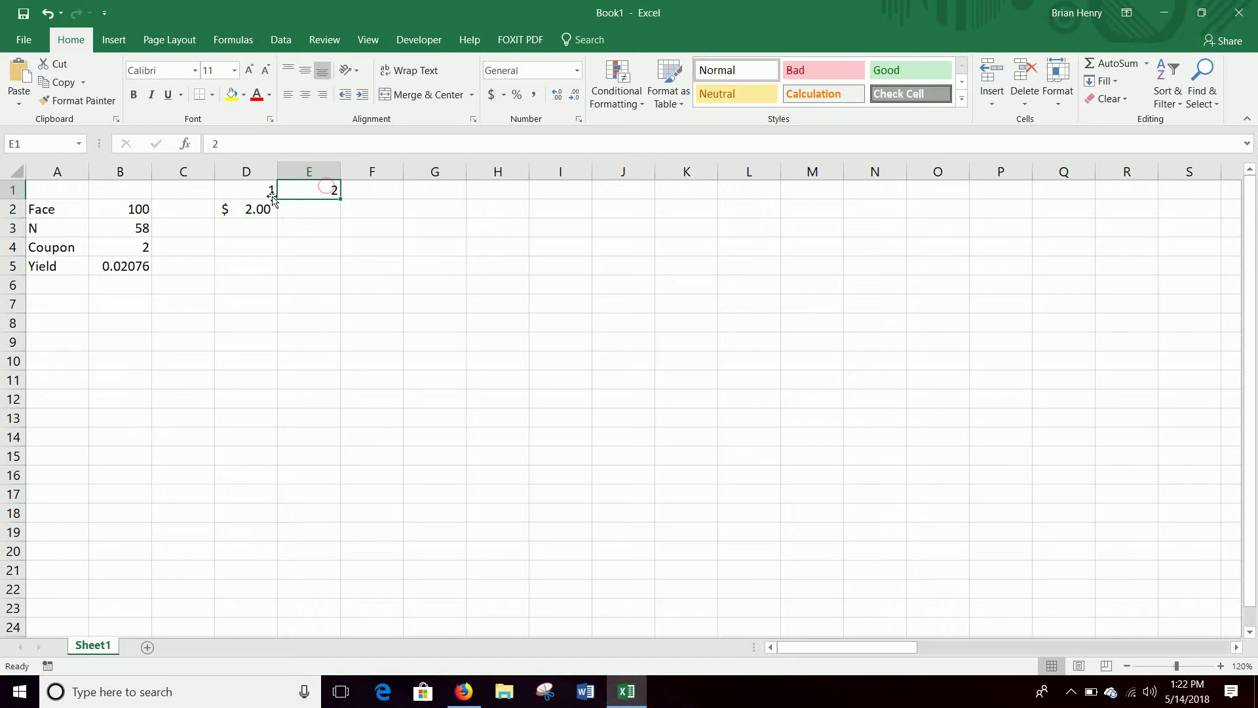
left_click_drag(268, 188, 326, 190)
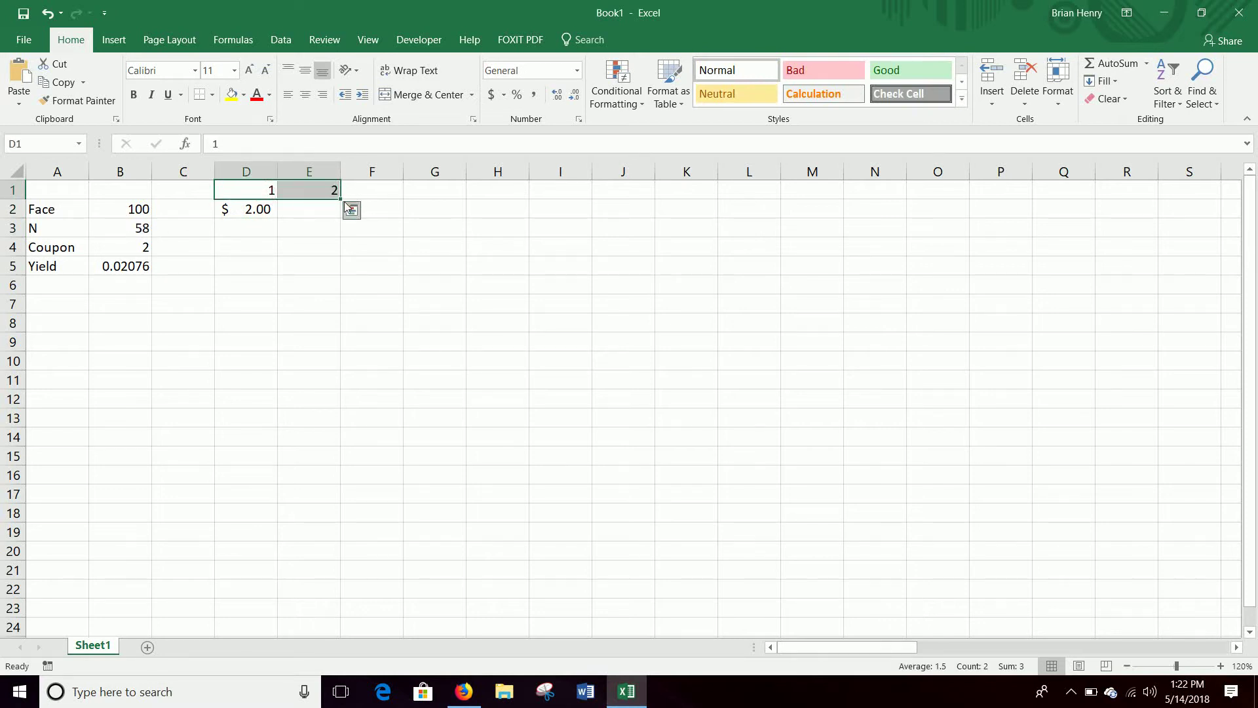
left_click_drag(341, 200, 1157, 191)
Step: Copy the $2.00 coupon cash flow across row 2 for all 58 periods
key("Down")
key("Left")
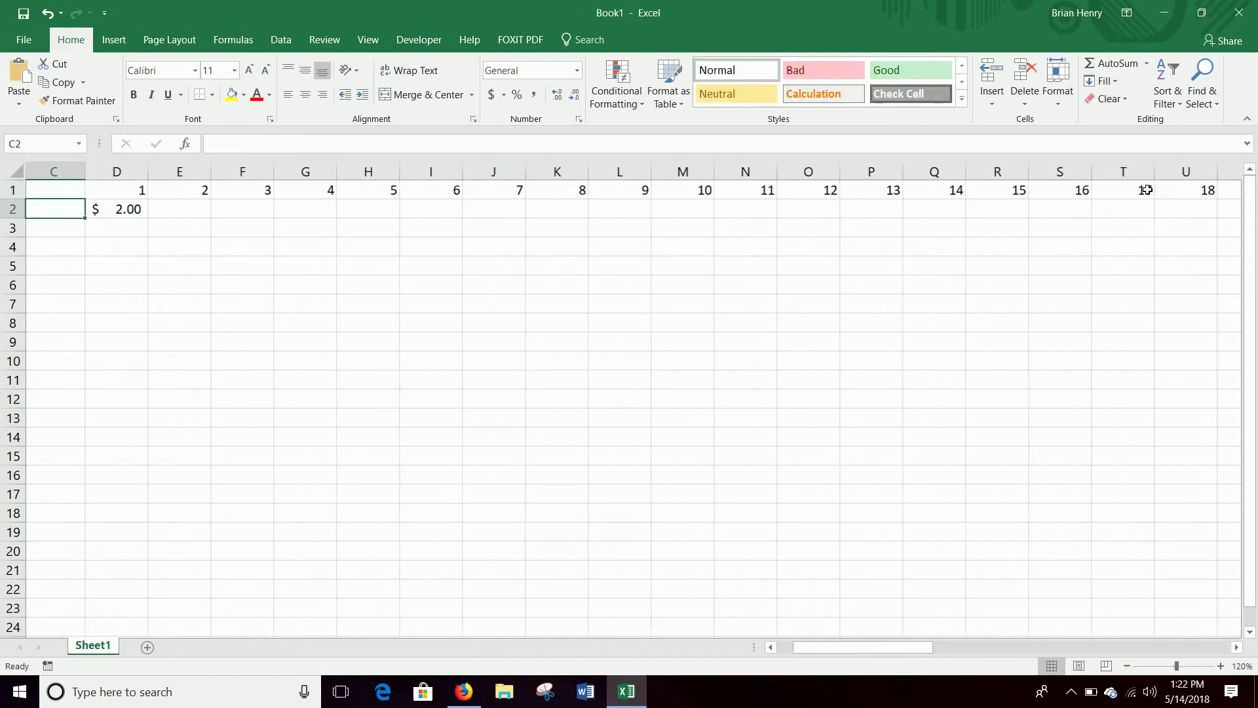
key("Right")
key("ctrl+shift+Right")
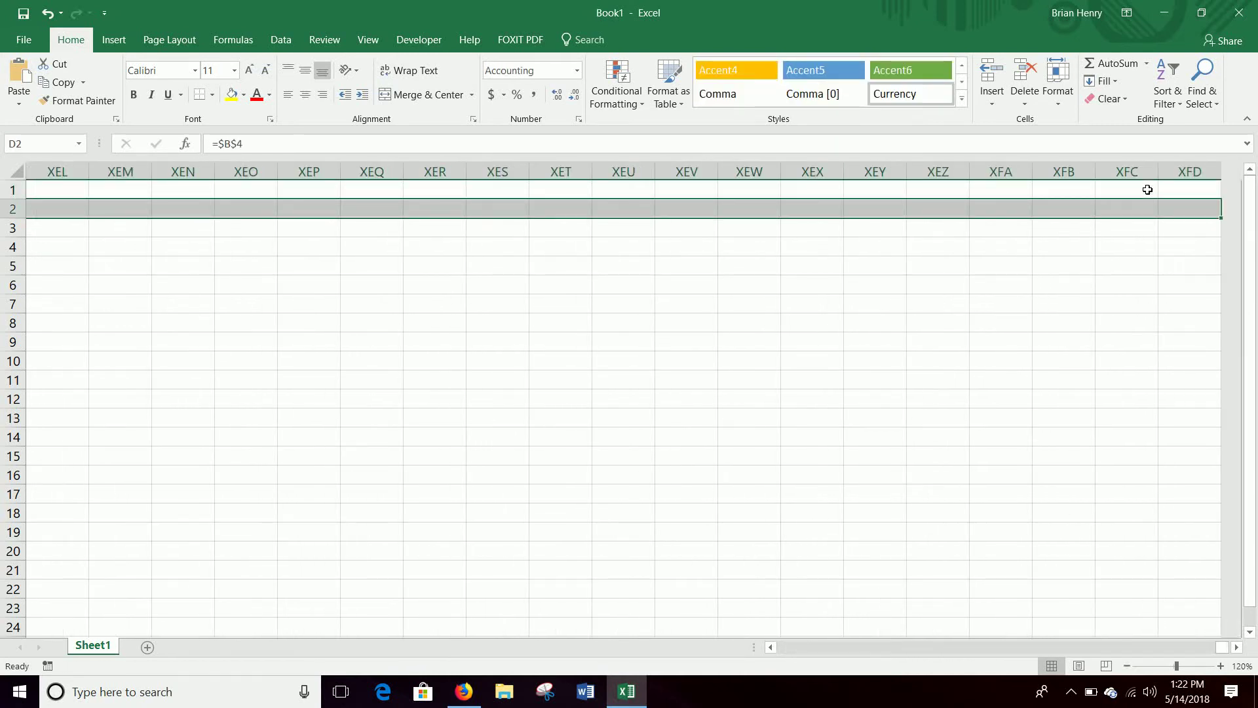
key("ctrl+z")
key("Up")
key("Right")
key("Right")
key("ctrl+shift+Right")
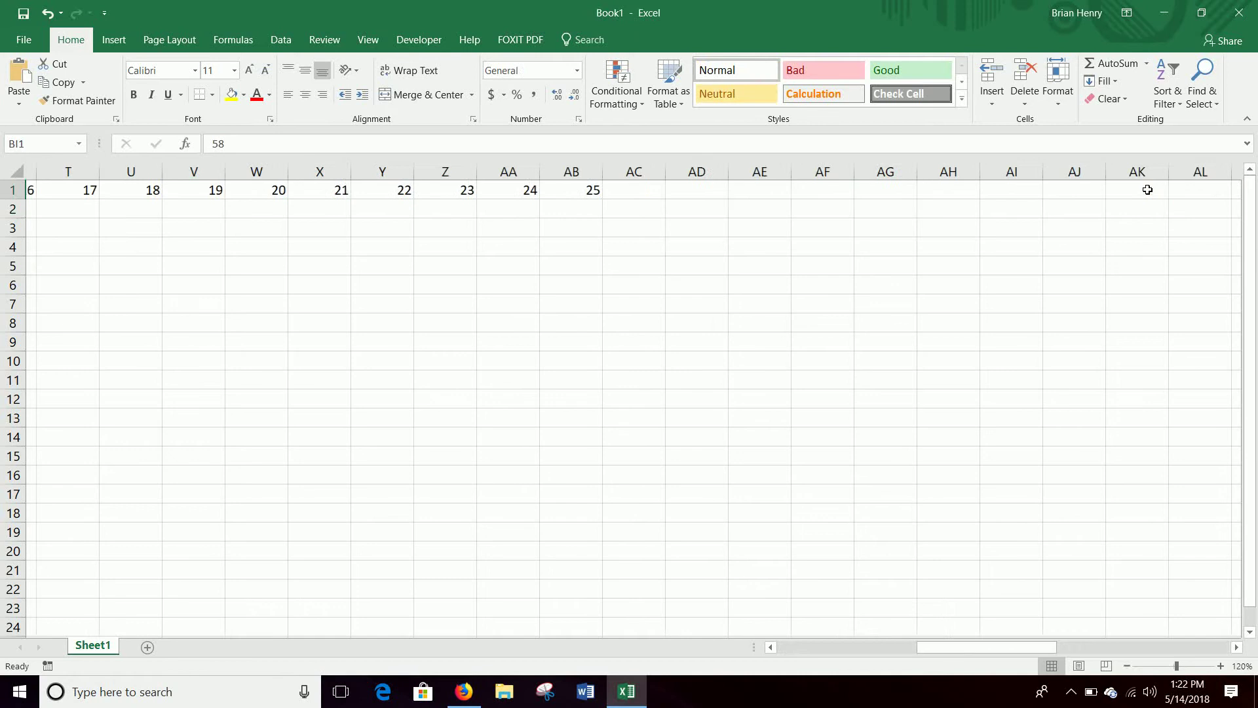
key("ctrl+BackSpace")
key("ctrl+r")
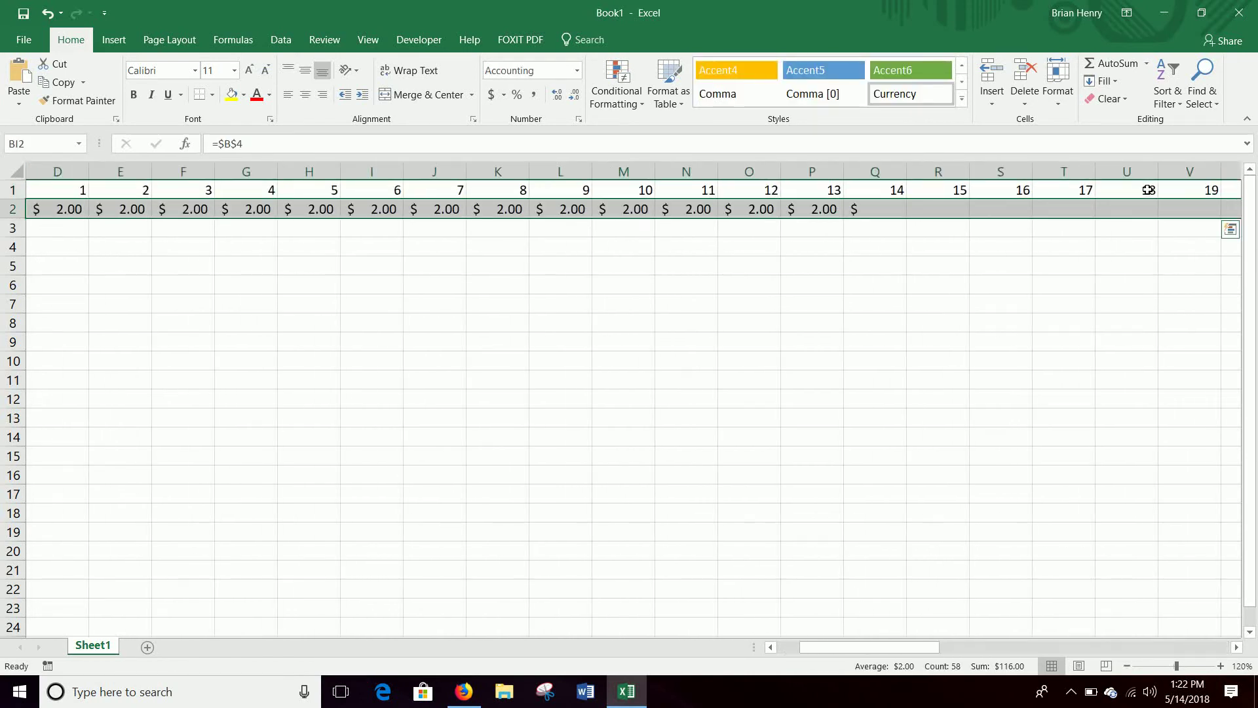
key("shift+BackSpace")
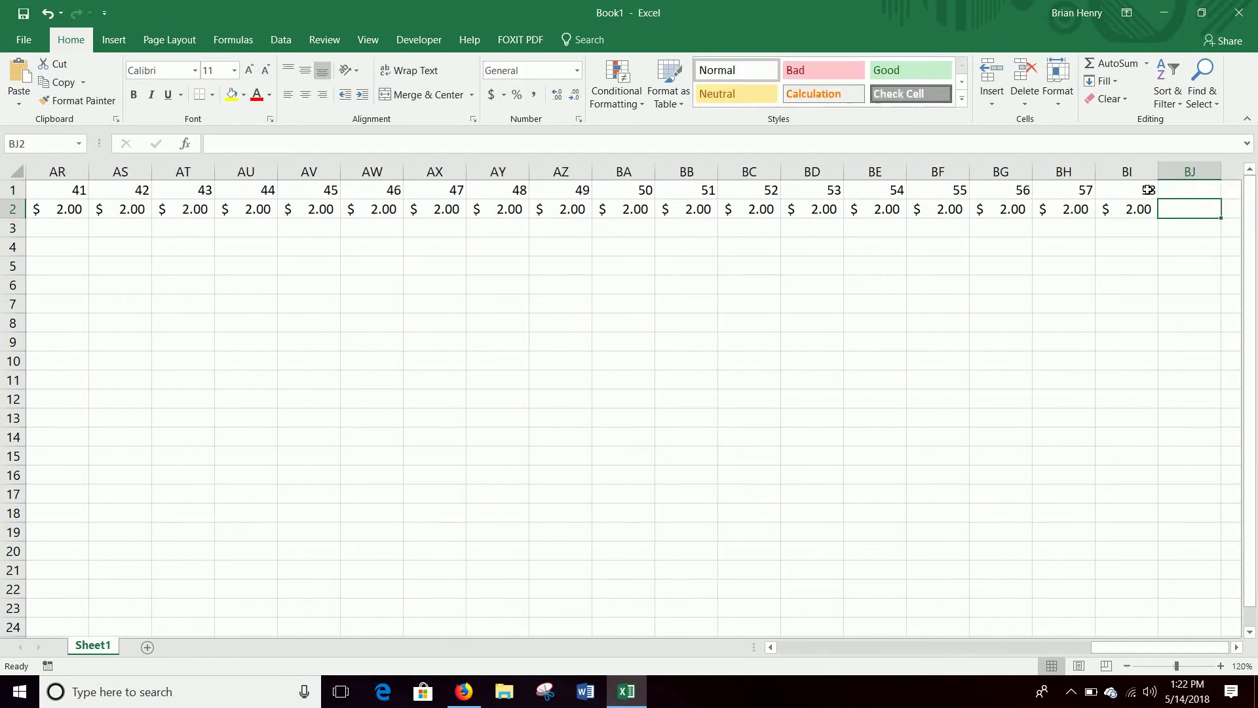
Step: Change the period-58 cash flow to =$B$4+B2 so it shows $102.00
left_click(349, 146)
type("+")
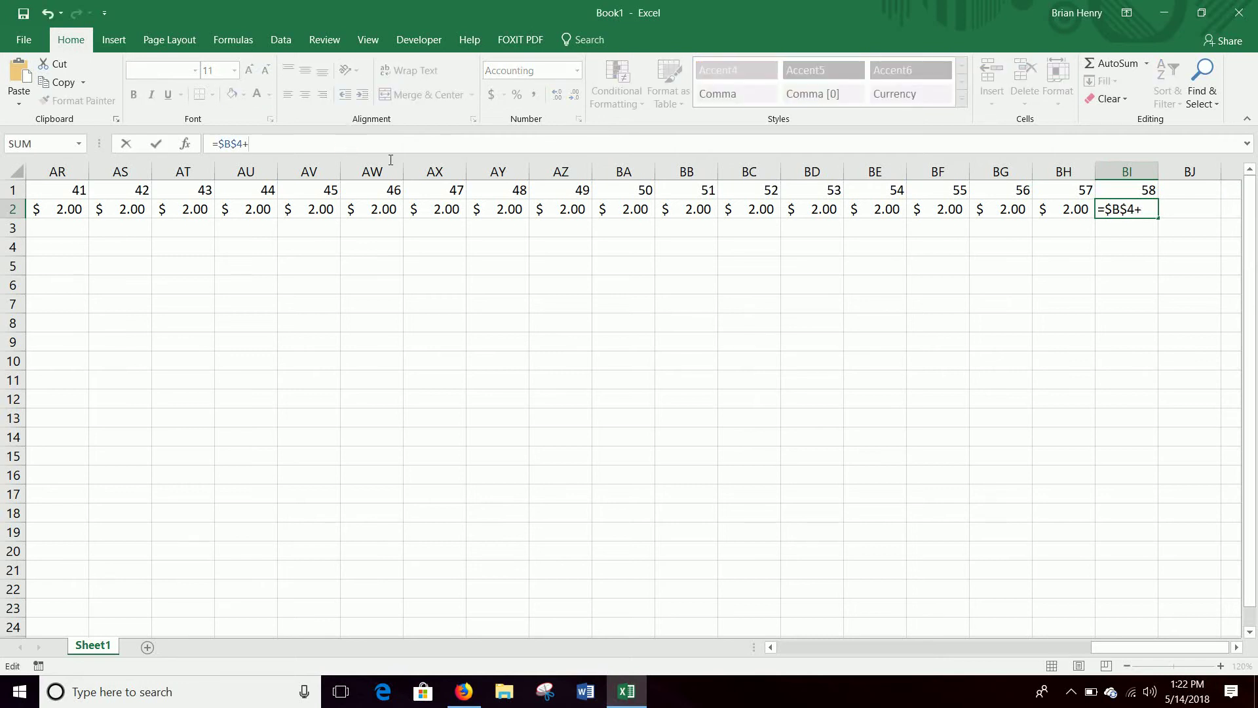
left_click_drag(1099, 646, 763, 639)
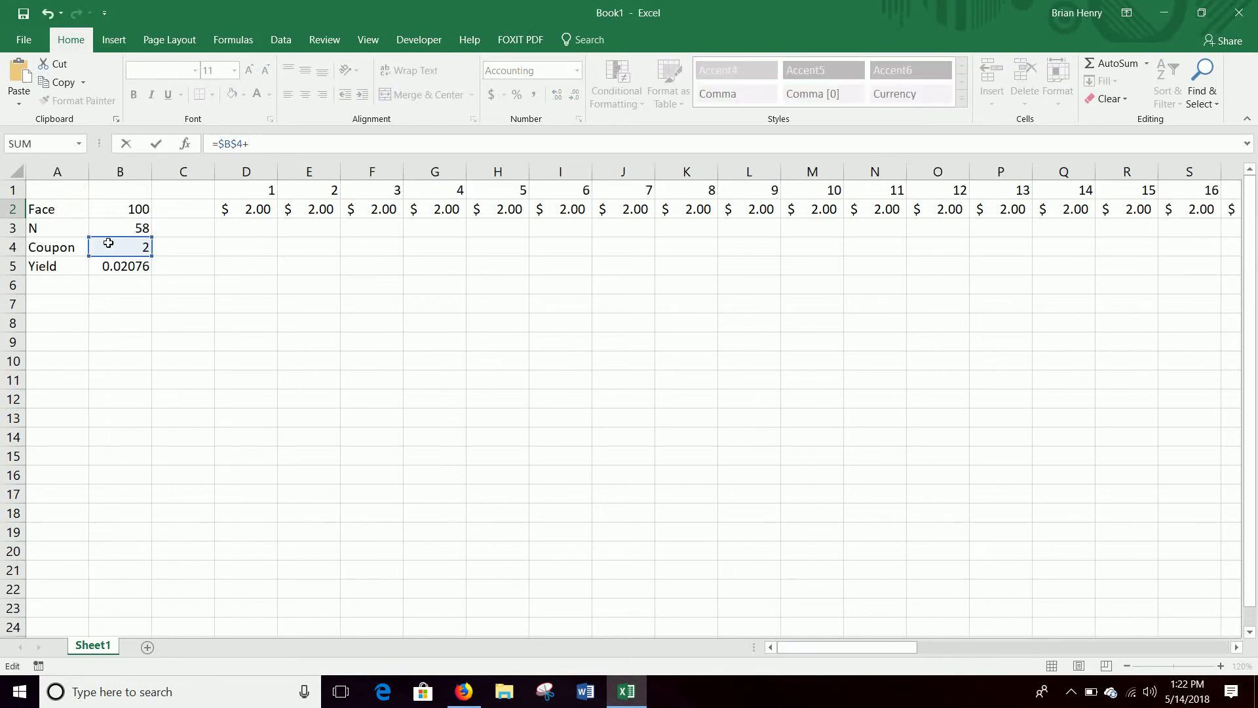
left_click(124, 208)
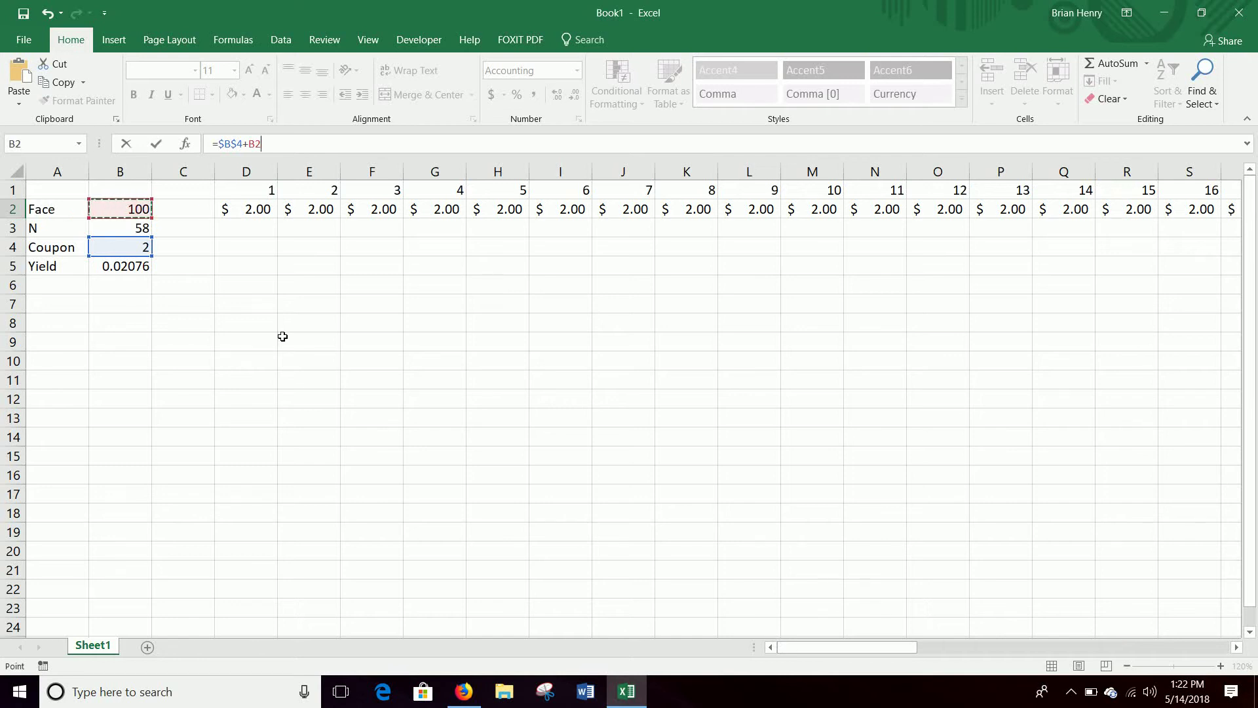
key("Return")
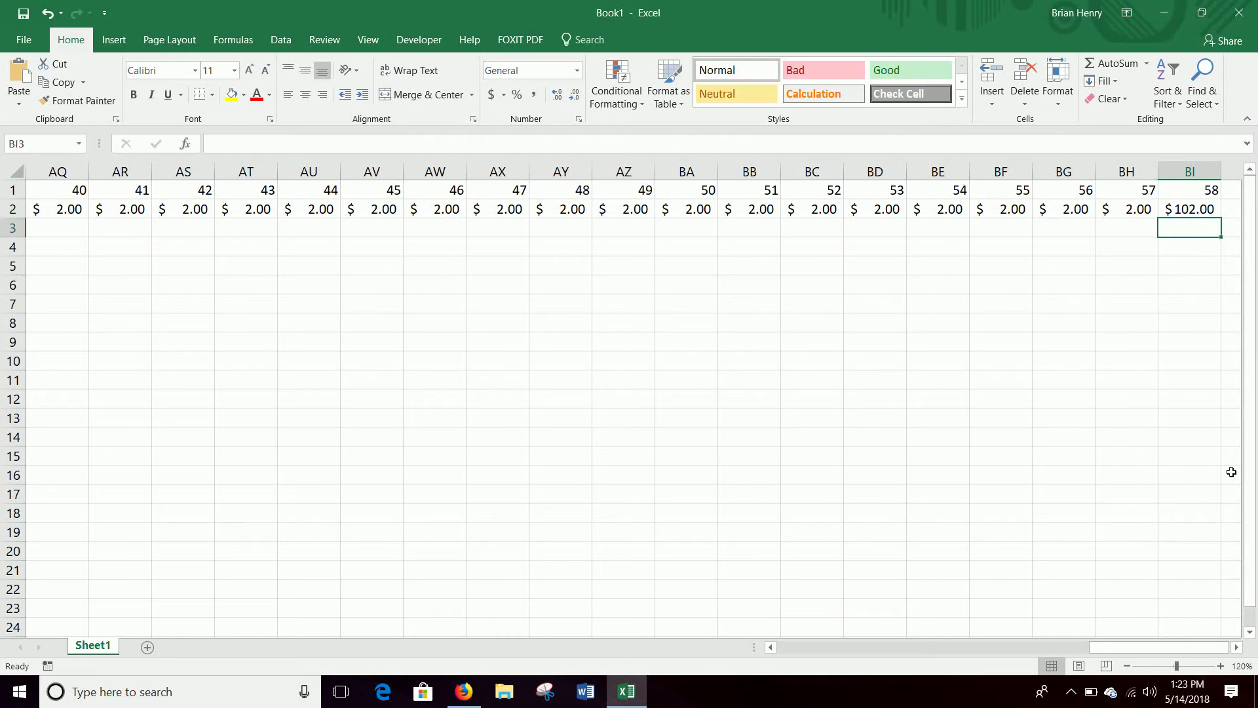
Step: Label C2 'Cash Flow' and C3 'DCF'
left_click_drag(1119, 648, 808, 647)
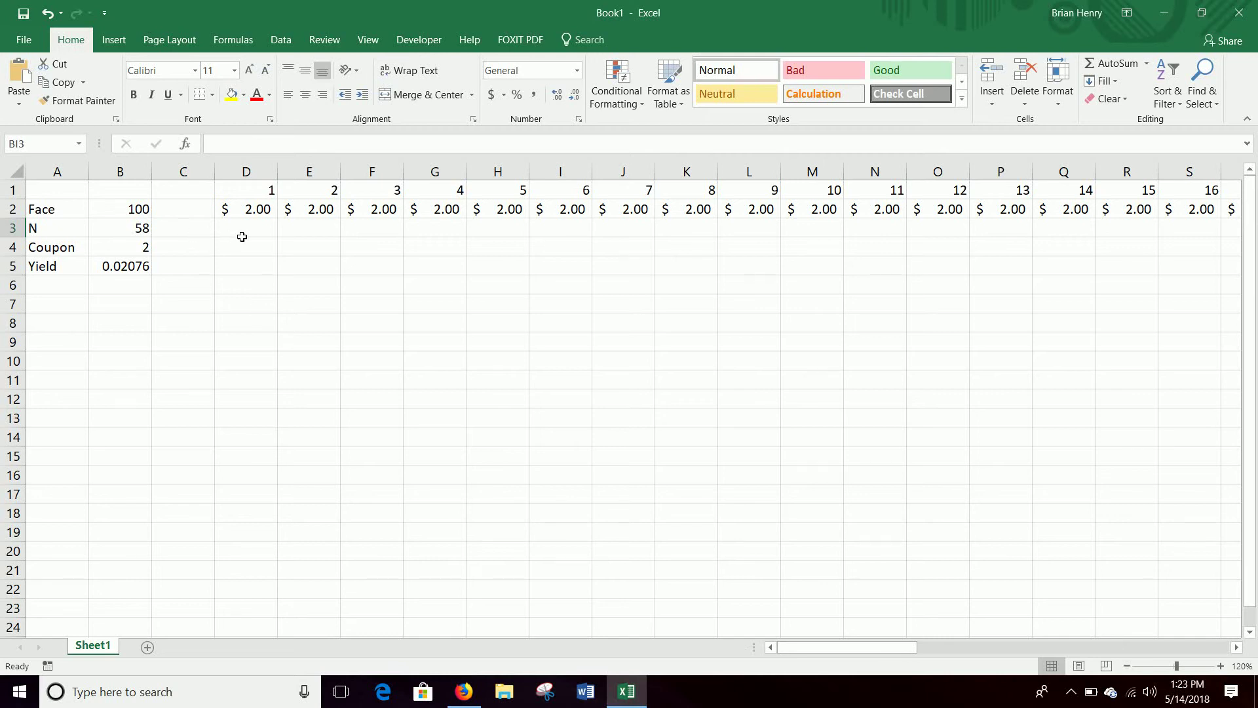
left_click(201, 222)
left_click(197, 212)
double_click(196, 212)
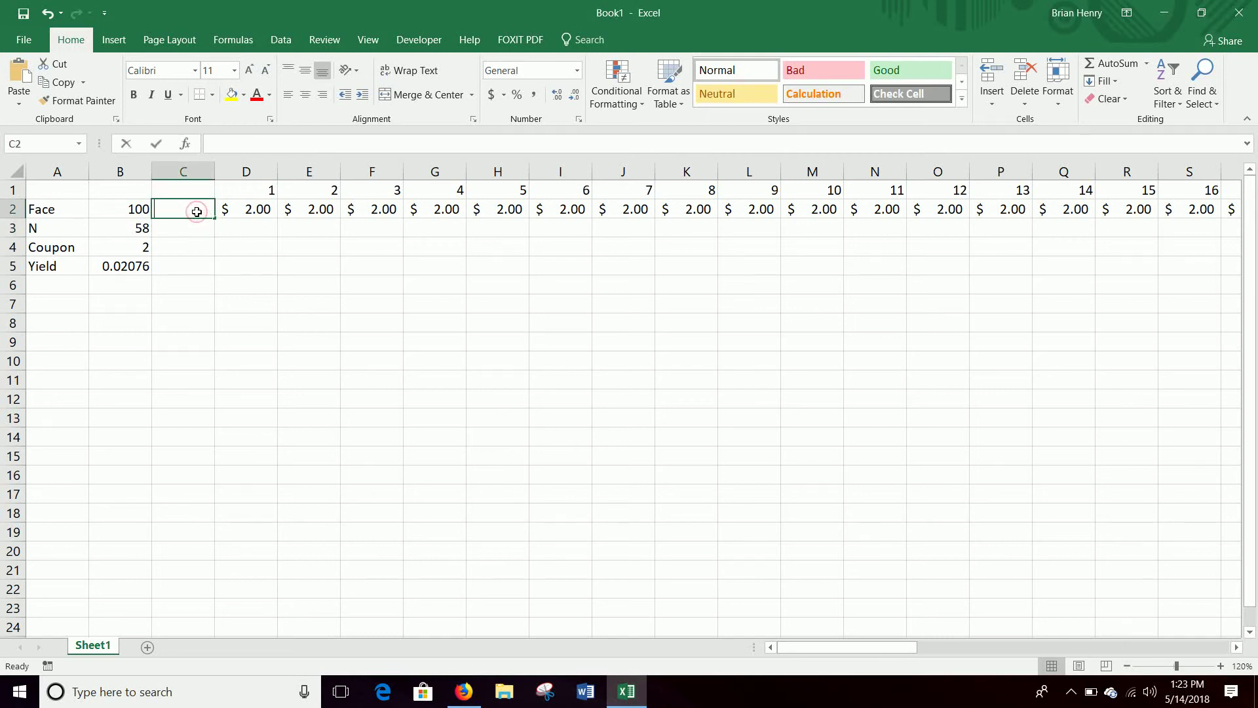
type("Cash Flow")
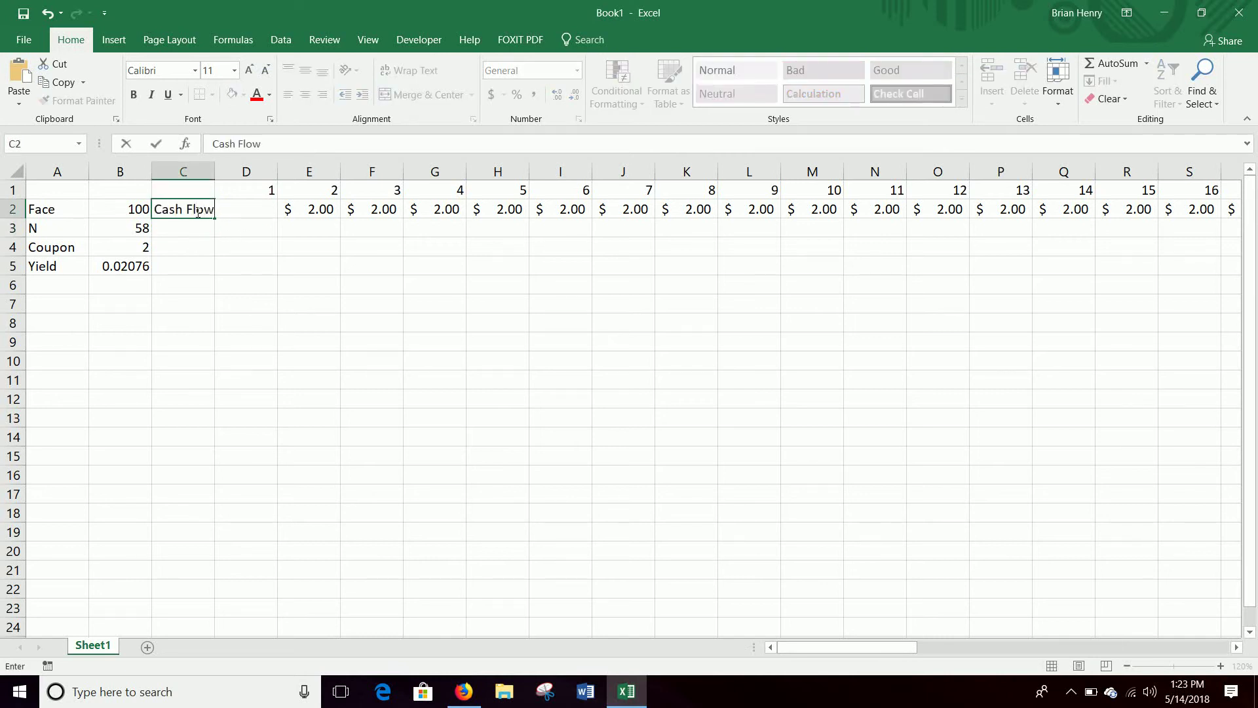
key("Return")
type("DC")
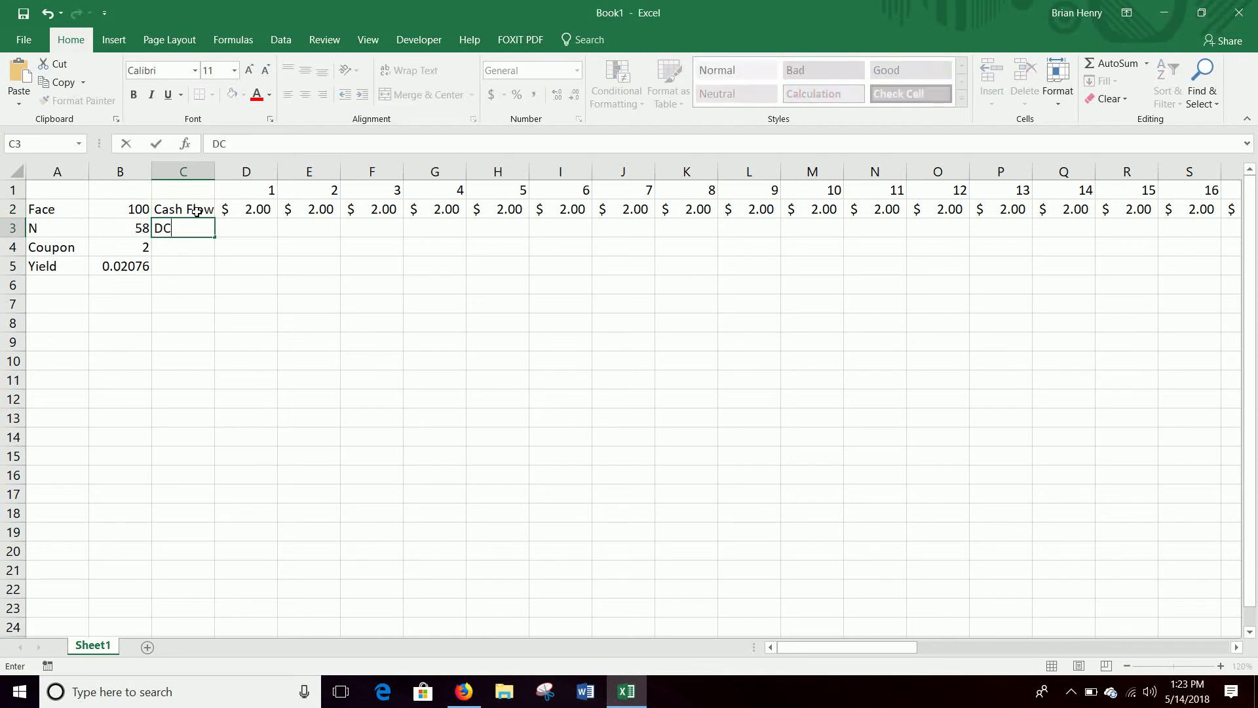
type("F")
key("Tab")
Step: Enter =D2/(1+$B$5)^D1 in D3, giving a discounted cash flow of 1.959324
type("=D2/")
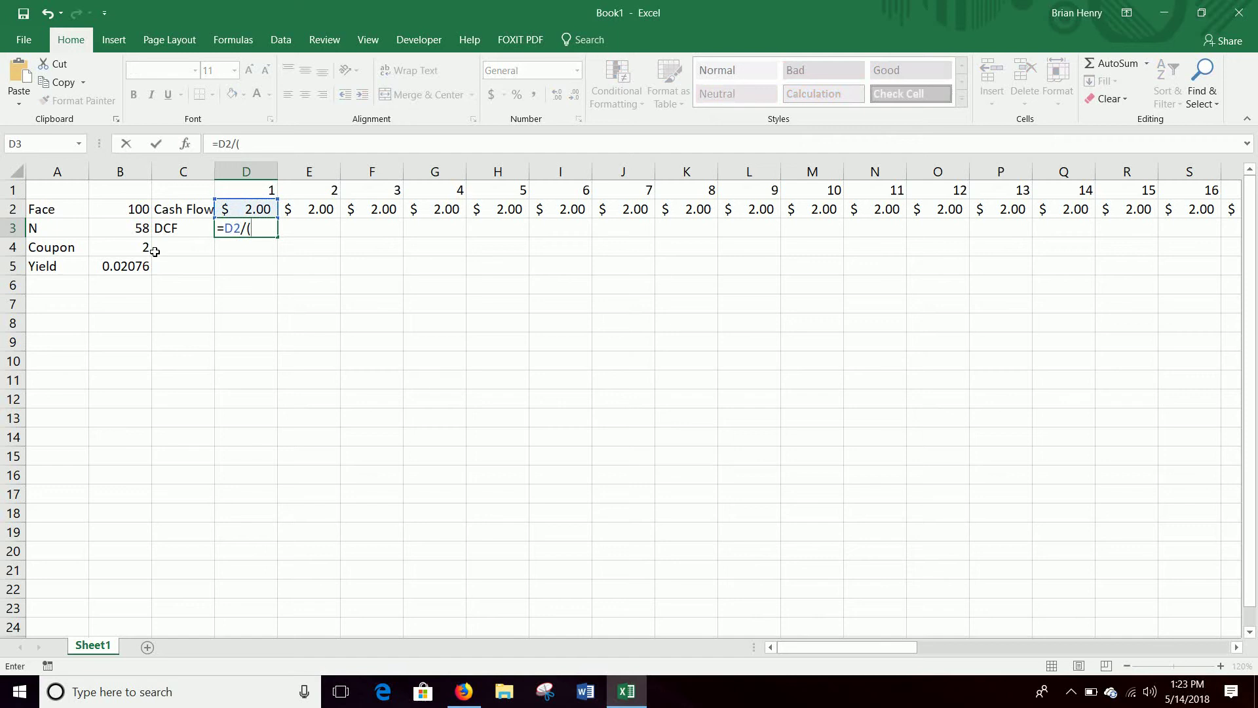
type("(1+")
left_click(135, 266)
key("F4")
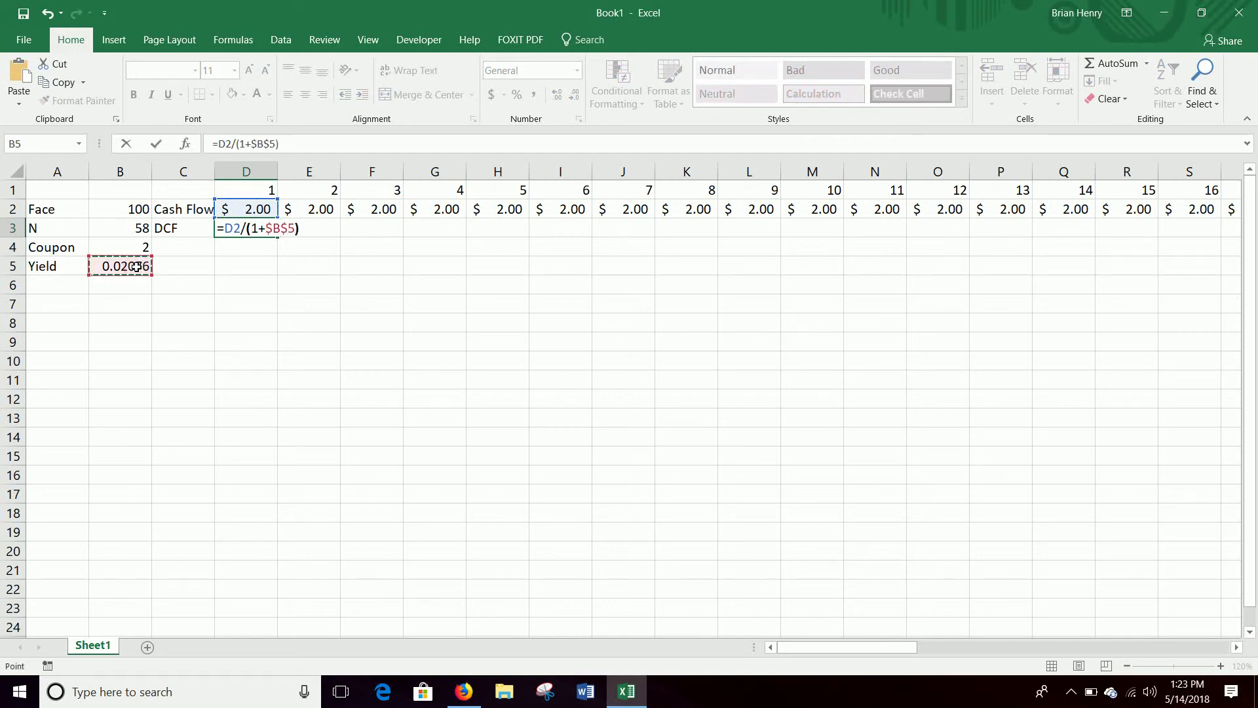
type(")^")
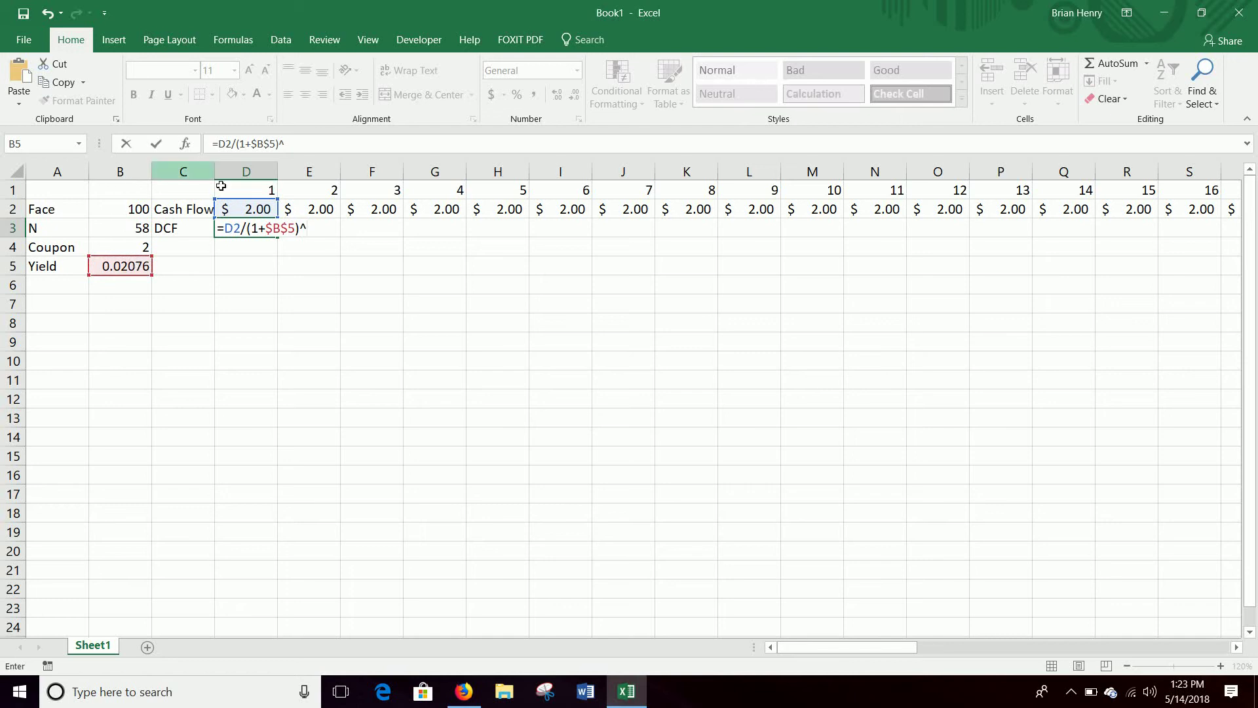
left_click(247, 190)
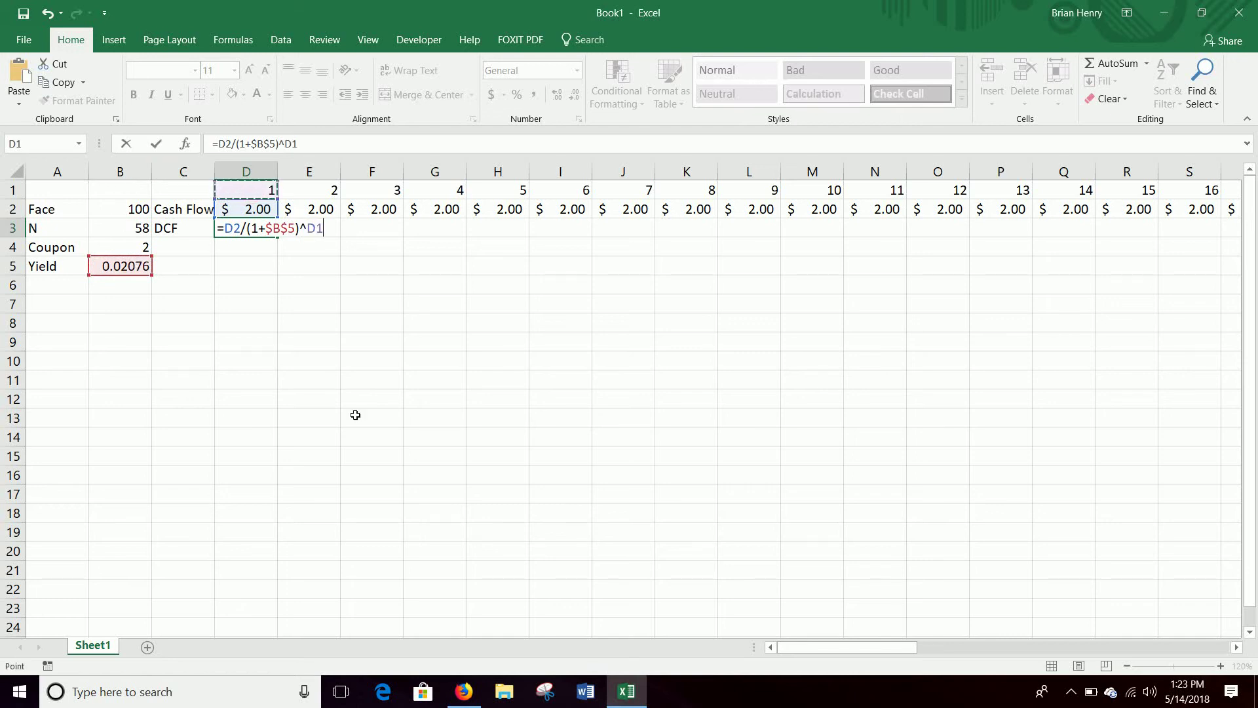
key("Return")
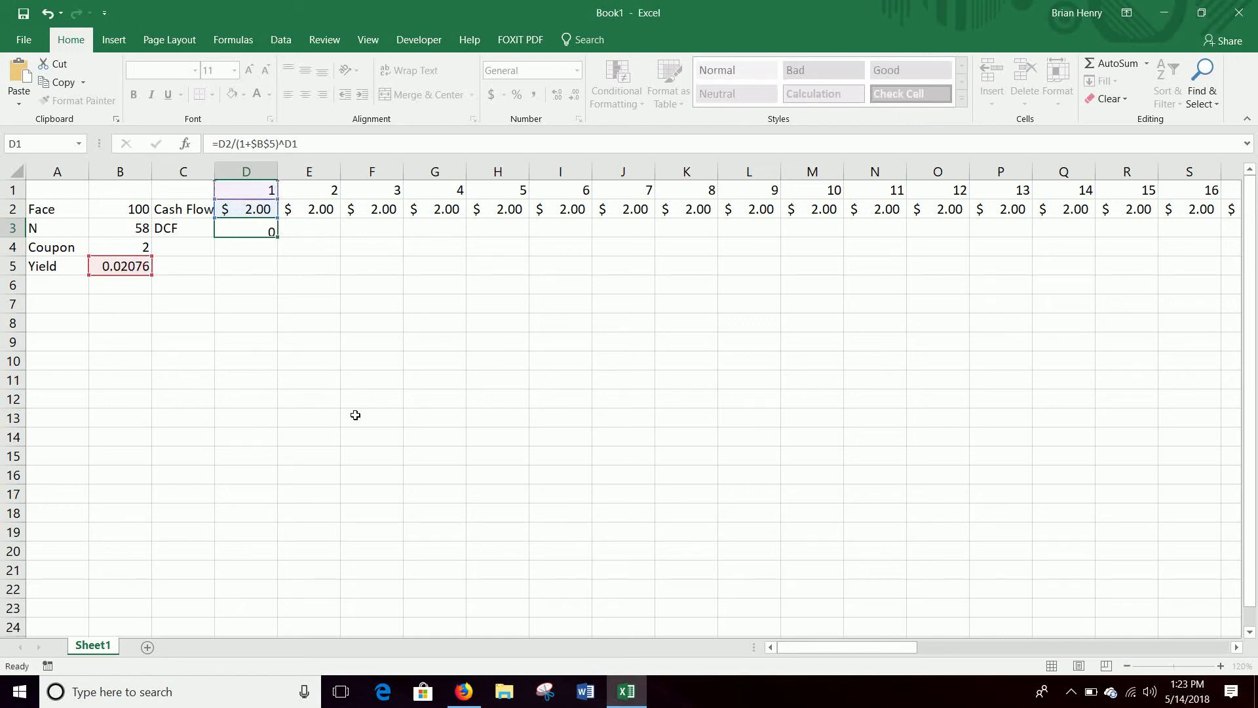
key("Left")
Step: Fill the D3 discount formula across row 3 through BI3
key("Right")
key("Right")
key("Left")
key("Up")
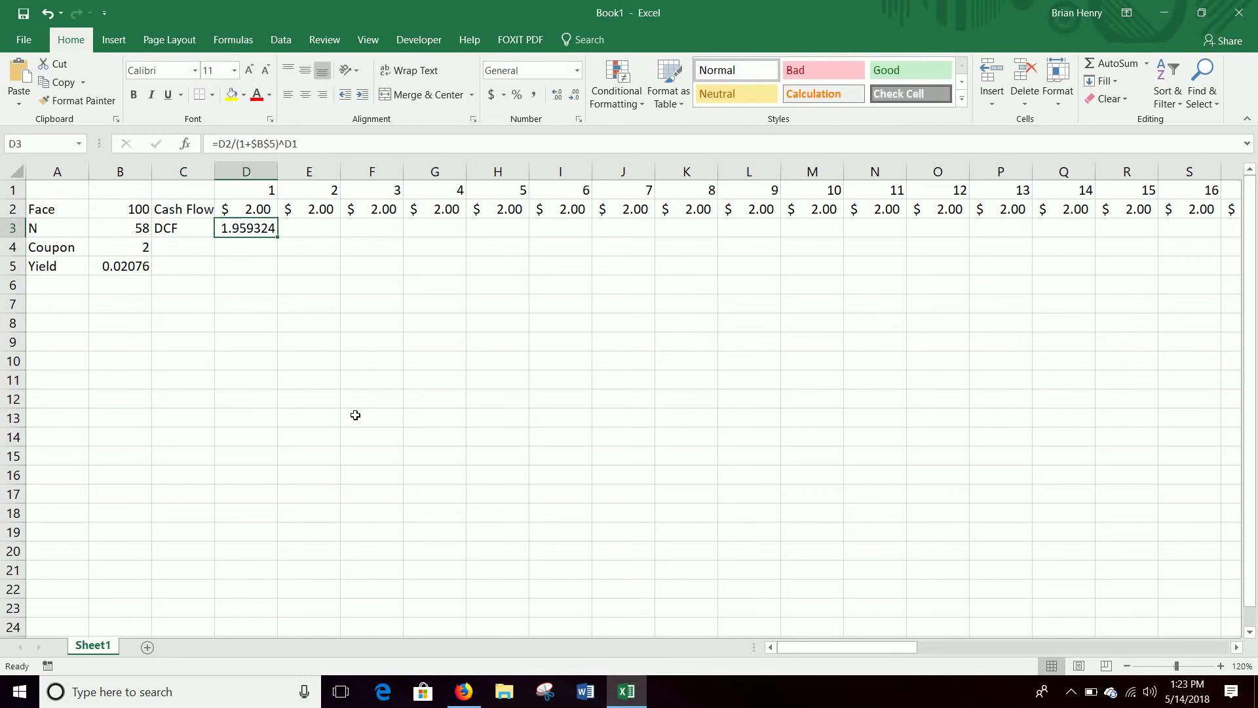
key("Up")
key("ctrl+Right")
key("Down")
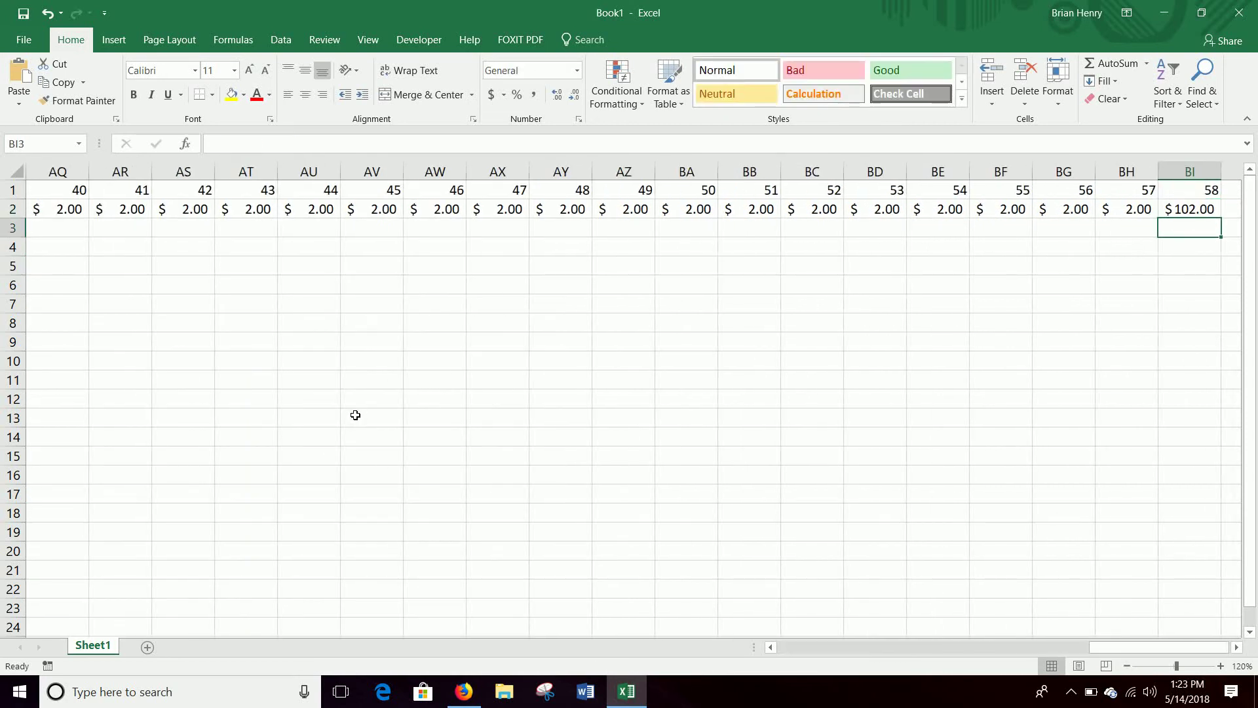
key("ctrl+shift+Left")
key("ctrl+r")
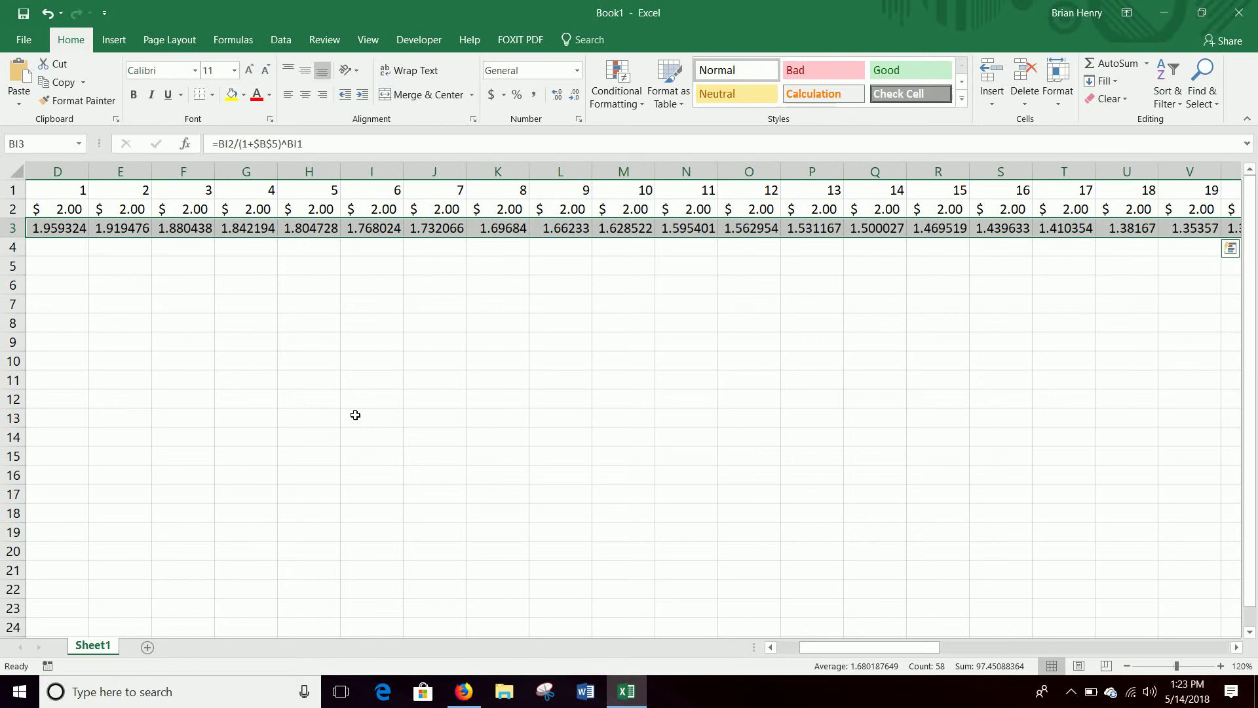
Step: Label C6 'PV' and total the DCF row with =SUM(D3:BI3), giving 97.45088
key("Home")
key("Down")
key("Down")
key("Down")
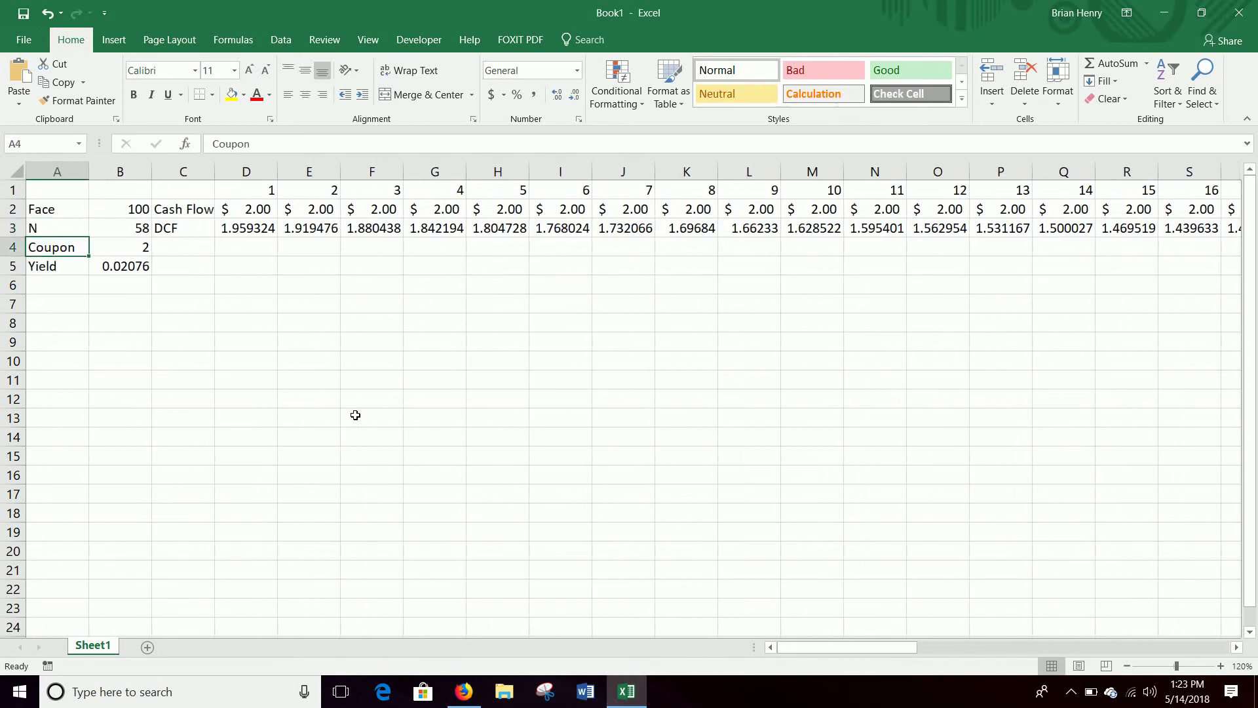
key("Right")
key("Right")
key("Right")
key("Left")
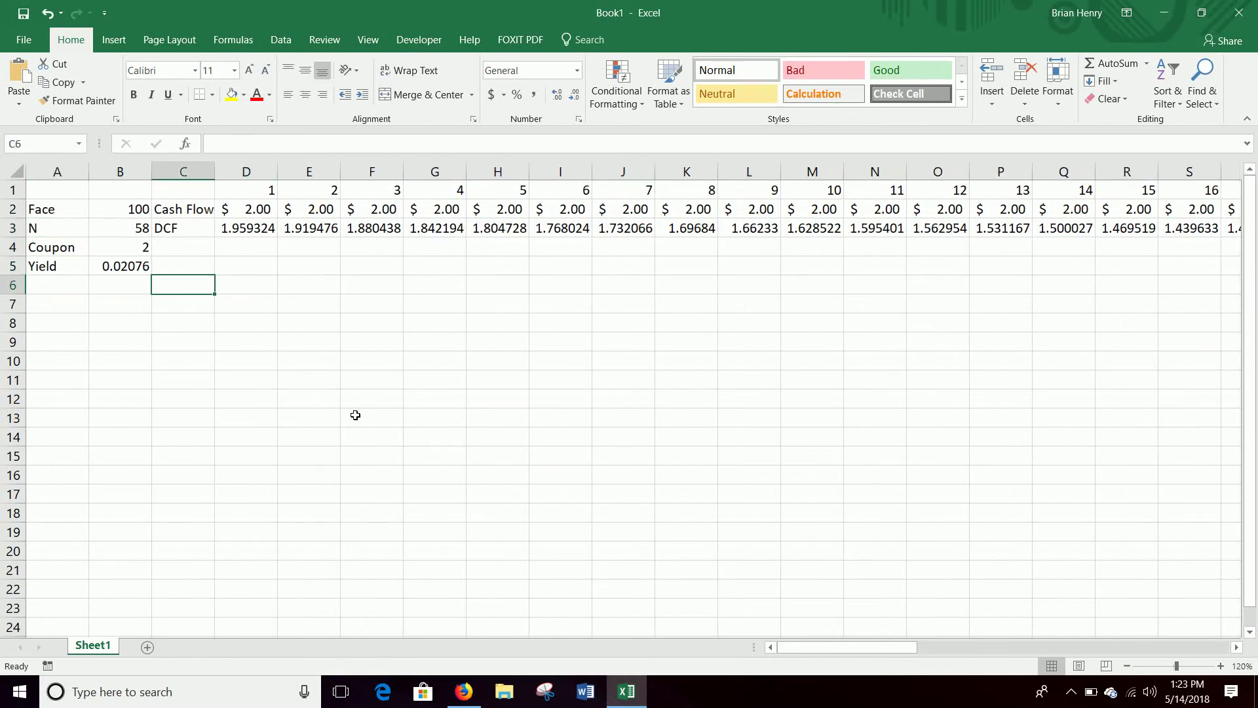
type("PV")
key("Tab")
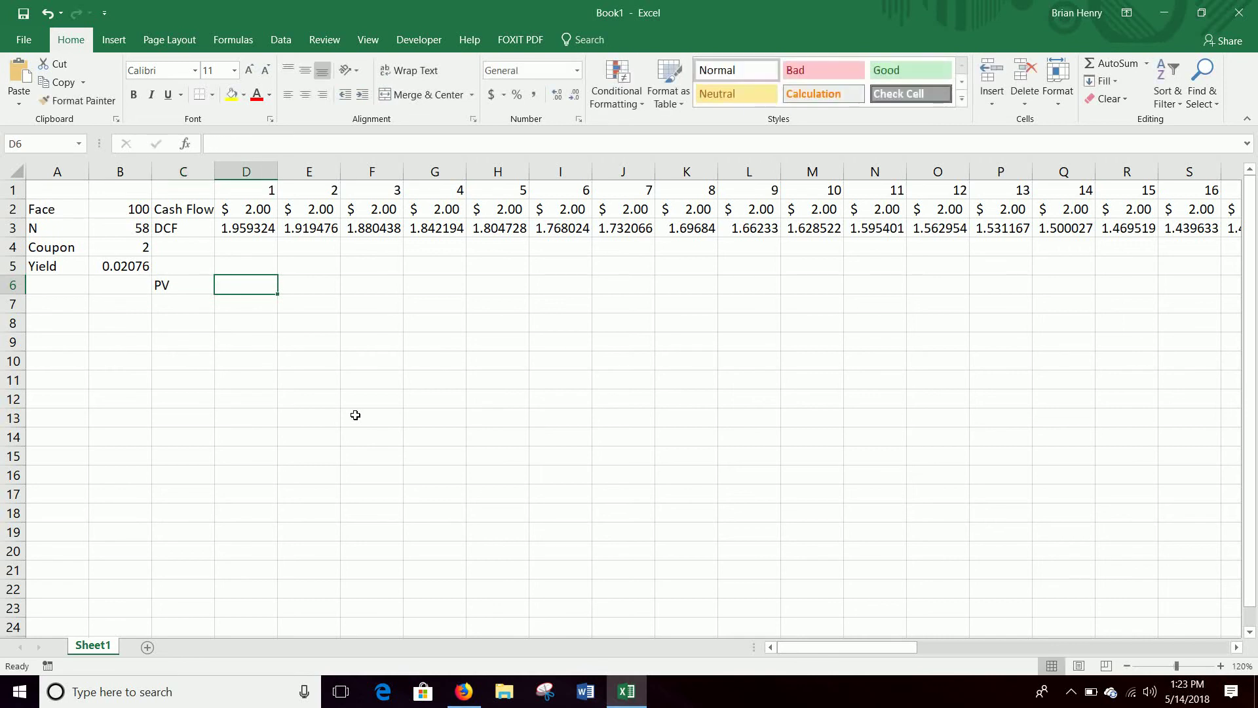
type("=sum(")
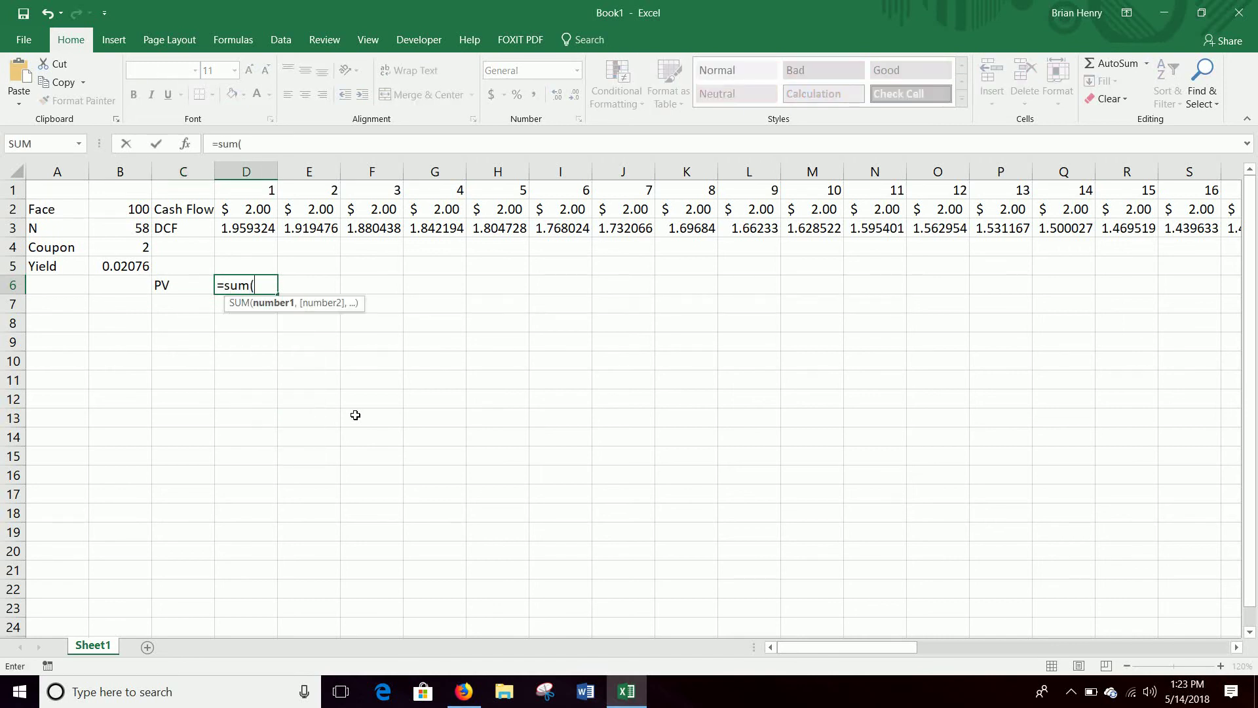
left_click(245, 227)
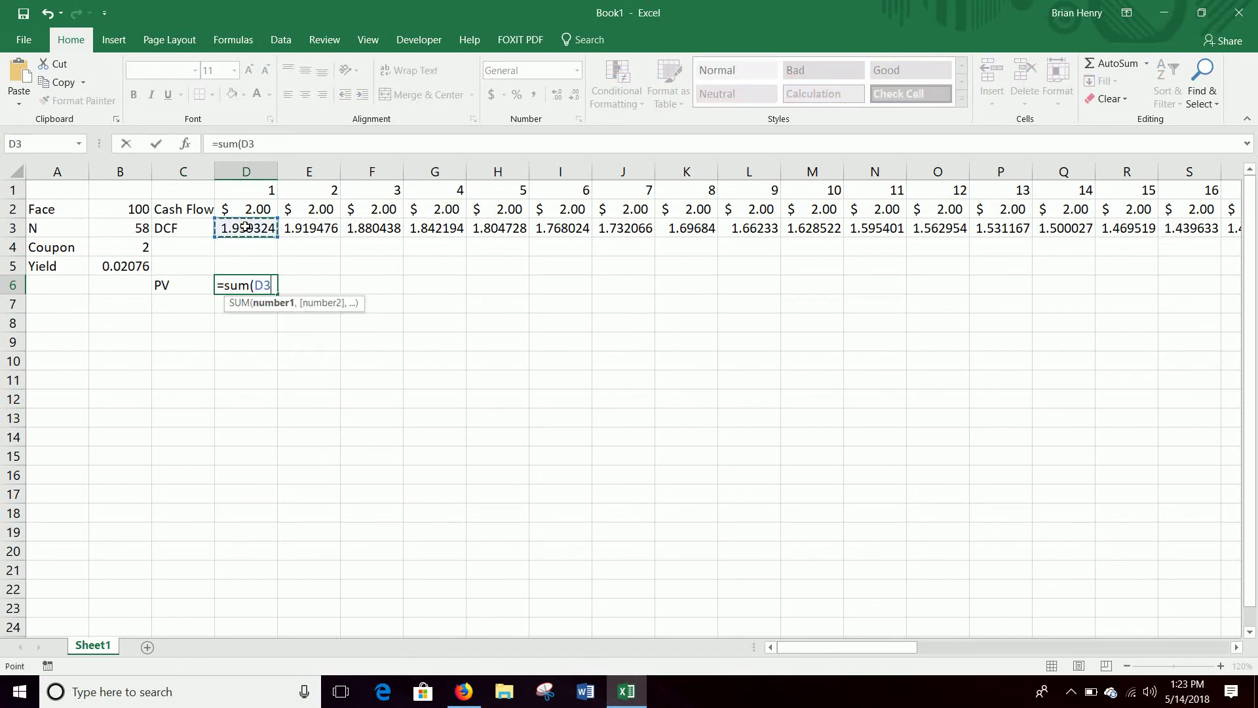
key("ctrl+shift+Right")
key("Return")
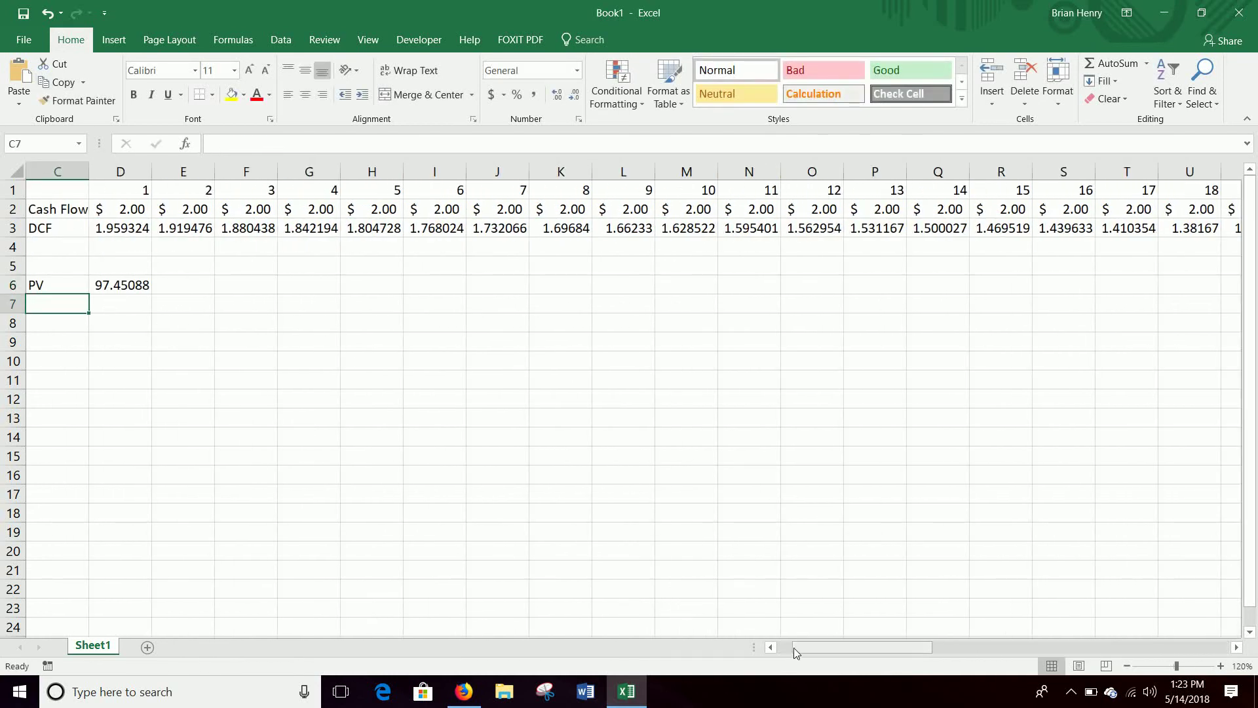
left_click_drag(795, 648, 760, 627)
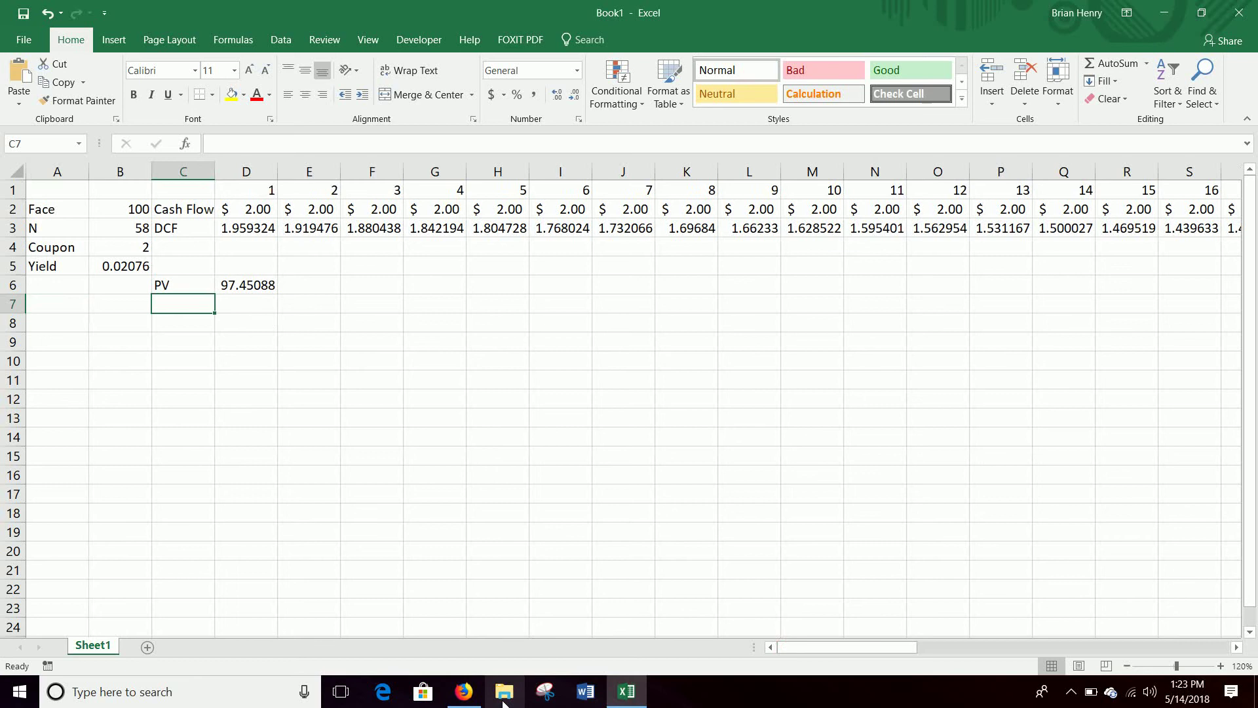
left_click(475, 696)
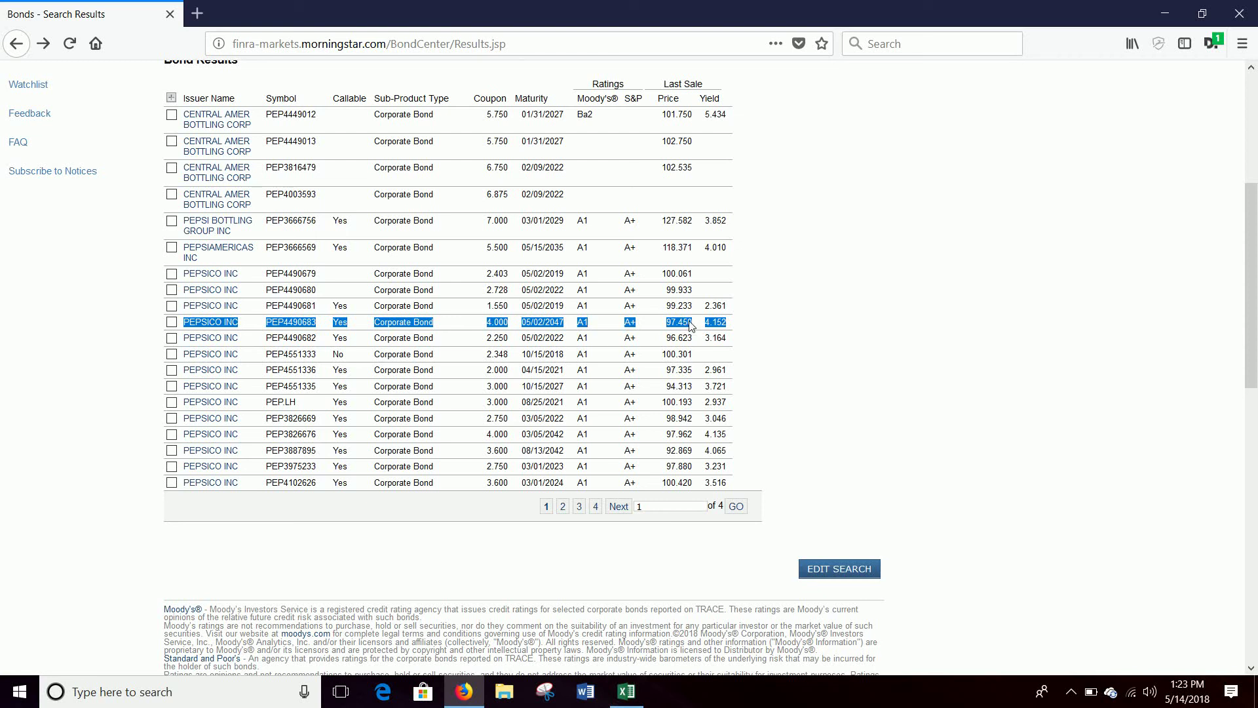
left_click(645, 701)
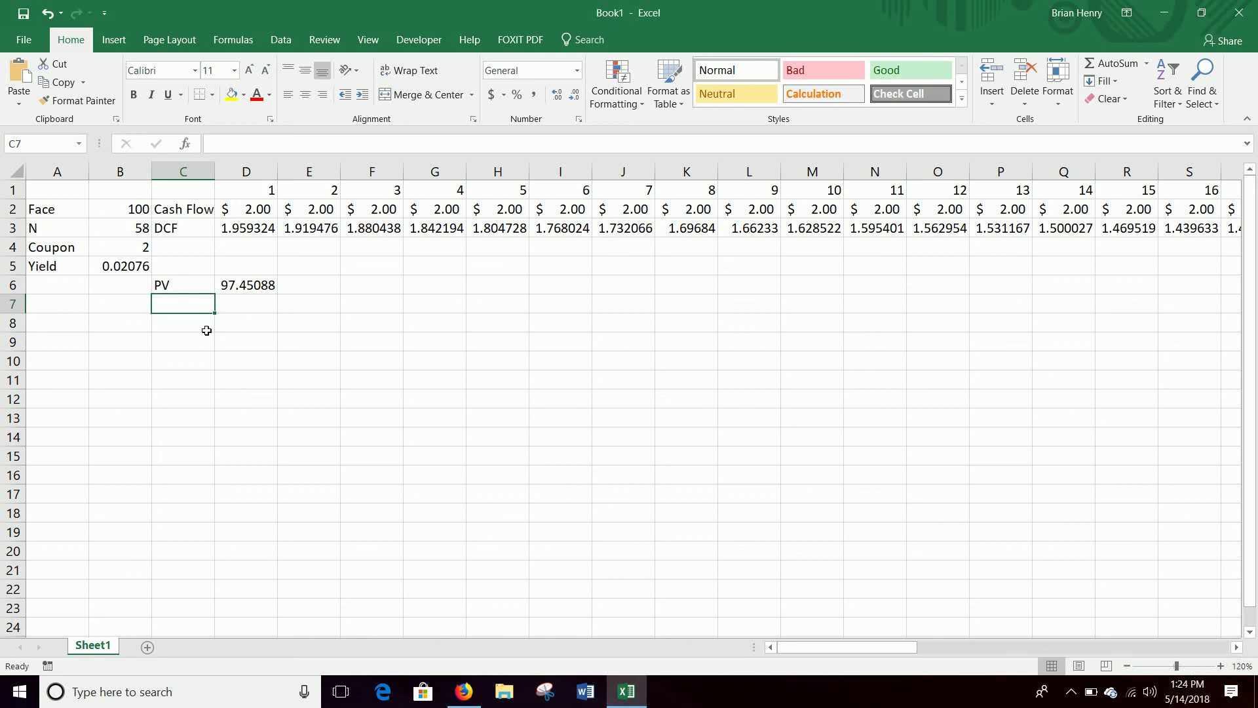
Step: Label C7 'PV Formula' and widen column C to fit it
type("P")
key("BackSpace")
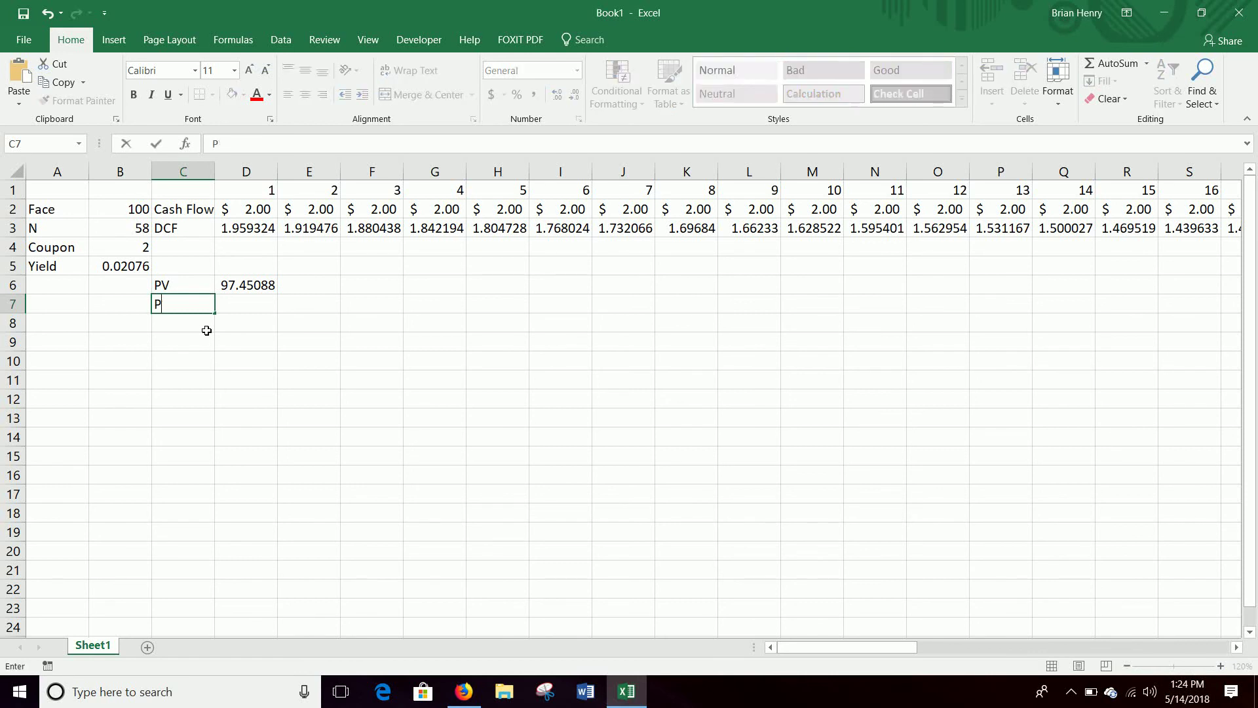
type("V Fom")
type("mula")
key("Return")
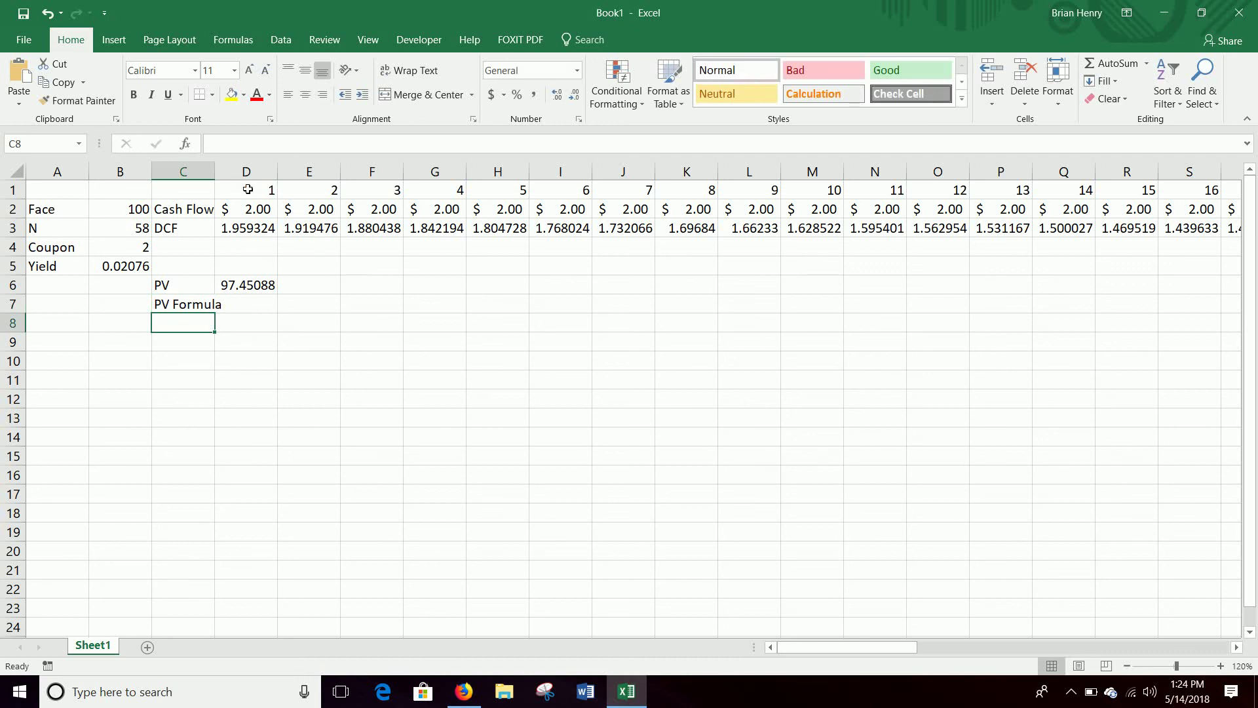
left_click_drag(215, 171, 233, 171)
Step: Enter =PV(B5,B3,B4,B2) in D7, returning ($97.45)
left_click(278, 306)
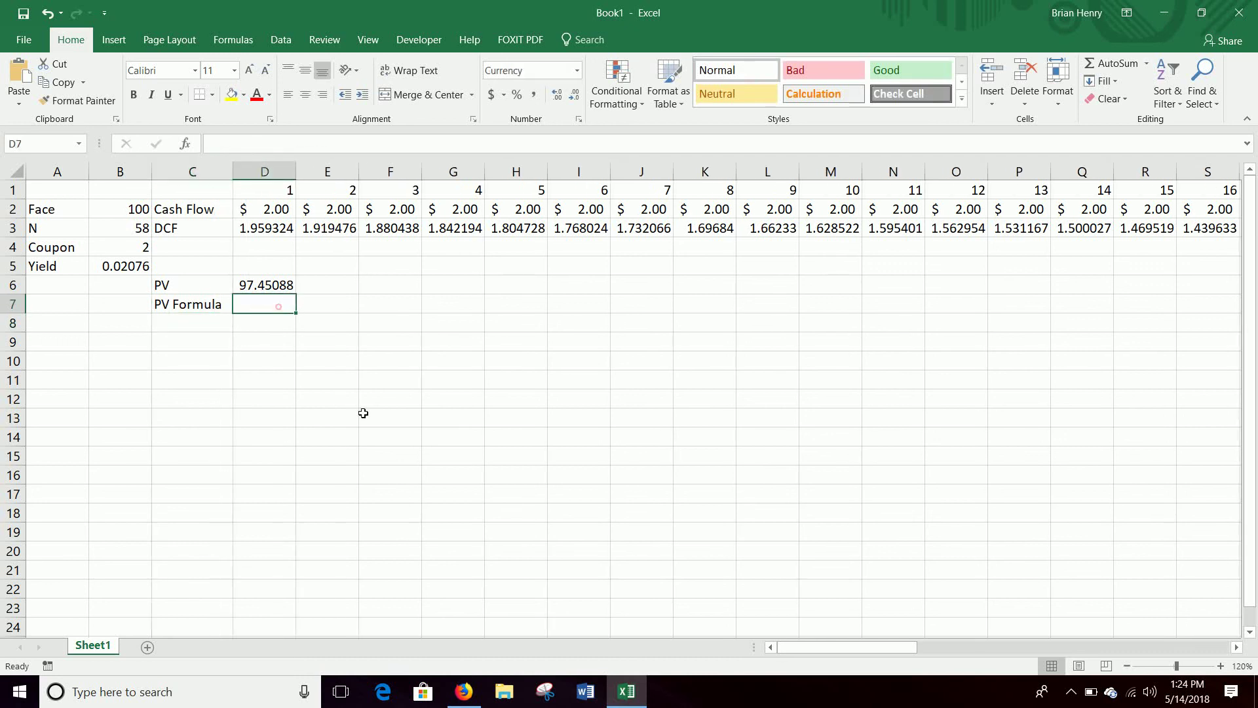
type("[")
type("=pv(")
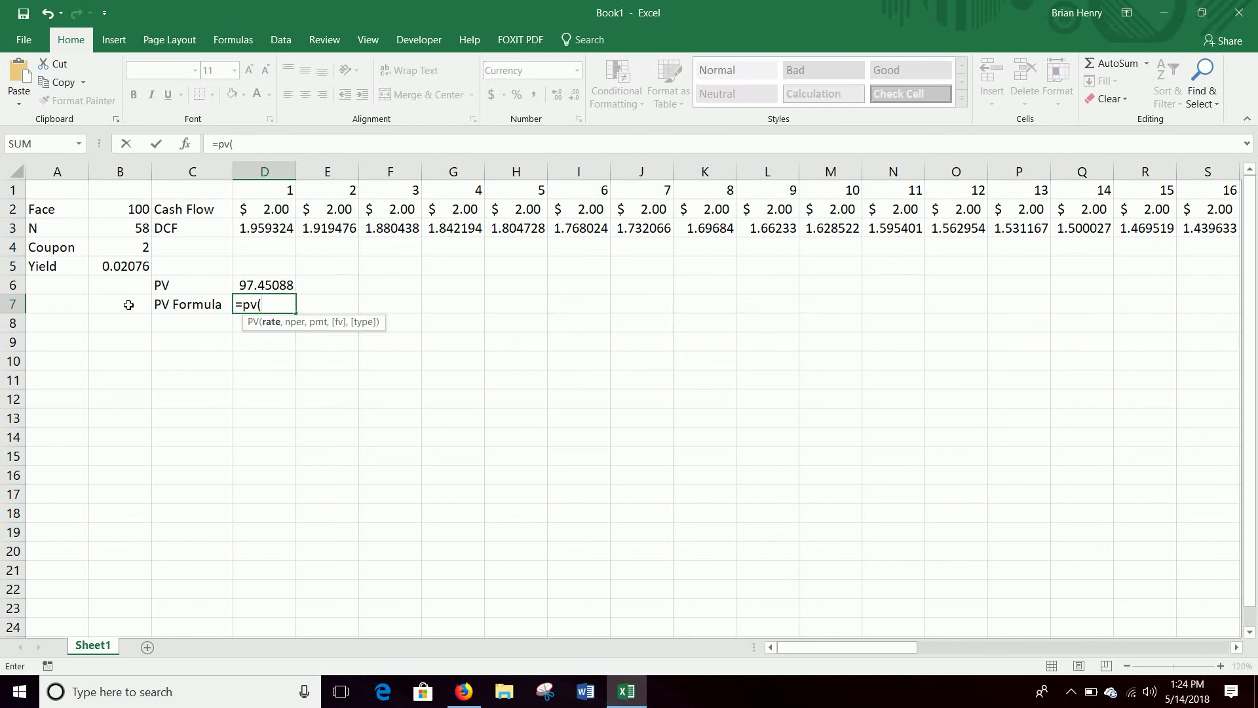
left_click(130, 266)
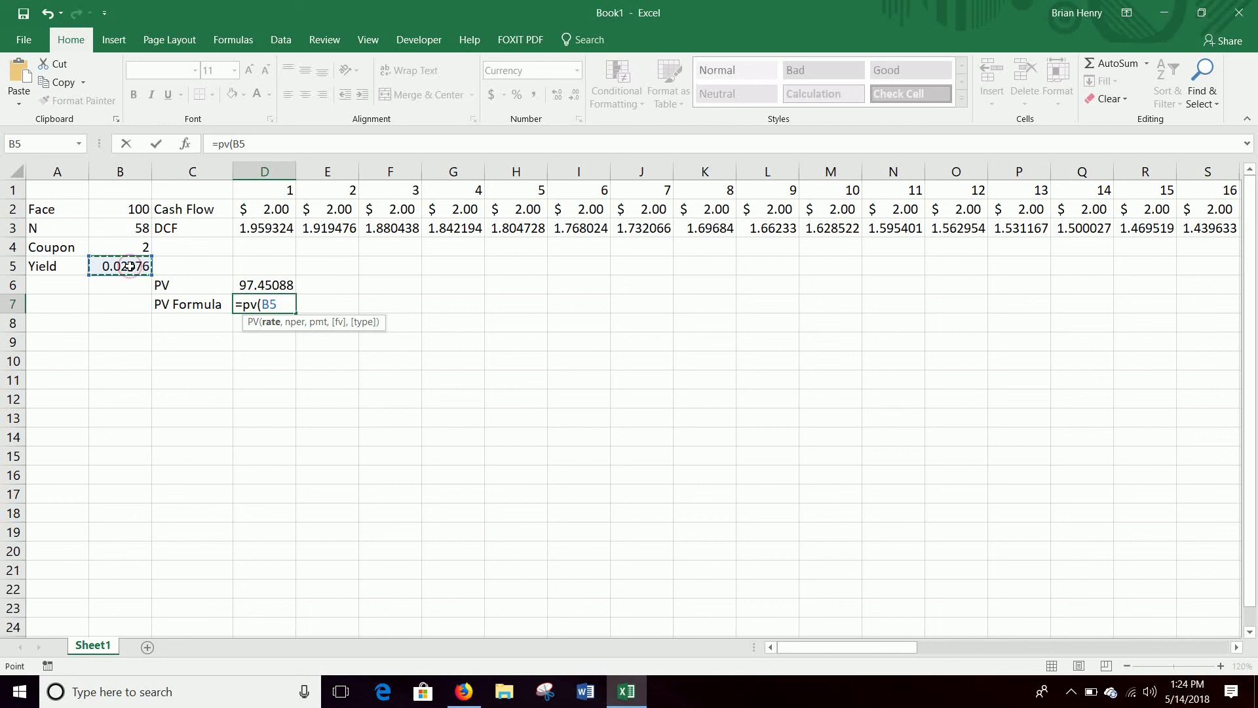
type(",")
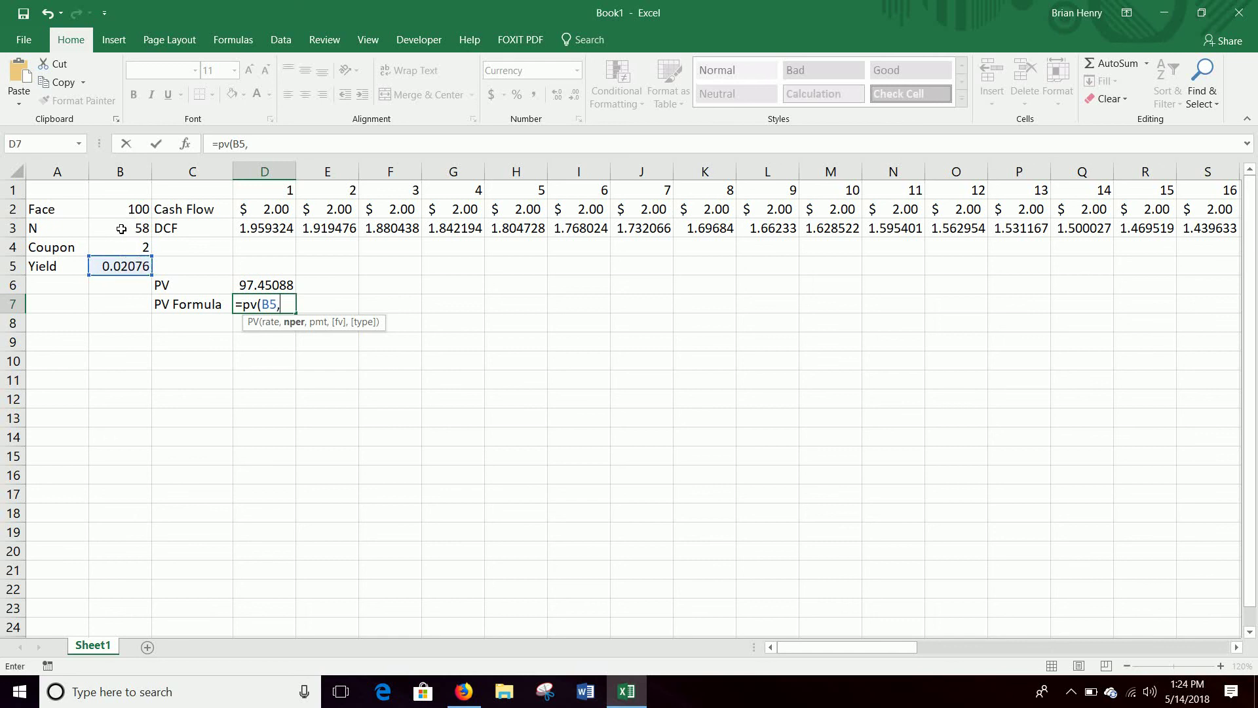
left_click(121, 228)
type(",")
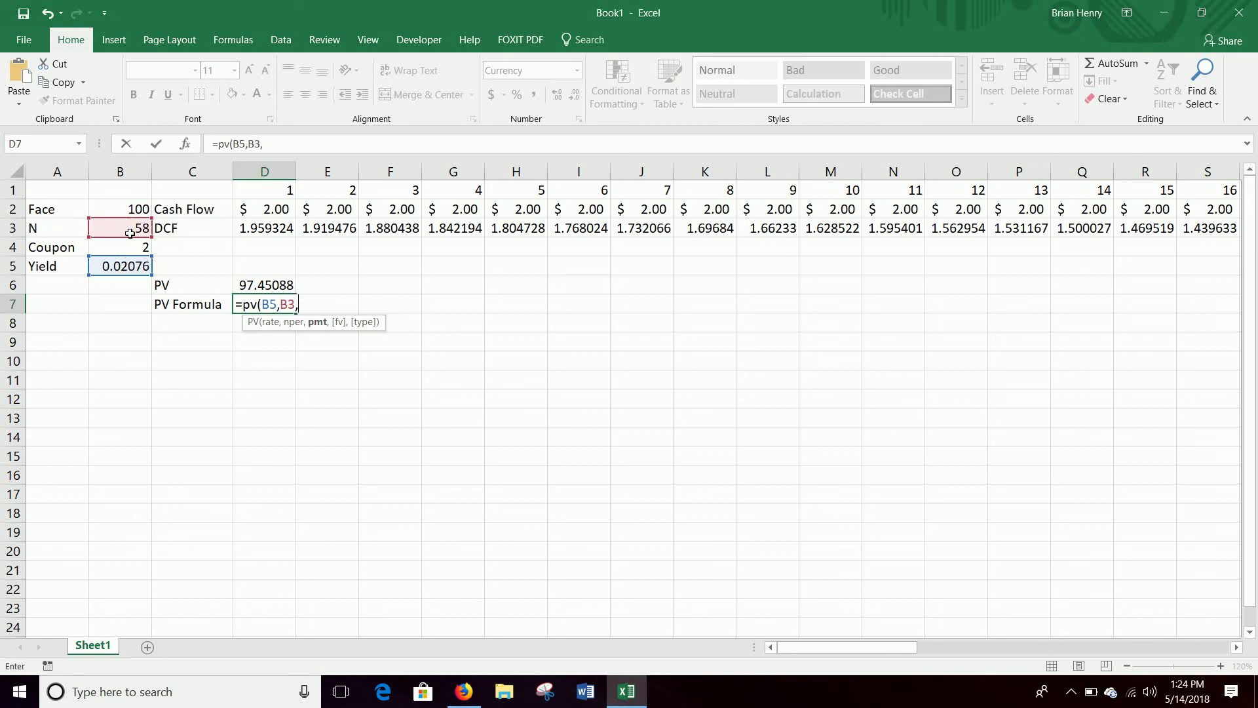
left_click(131, 247)
type(",")
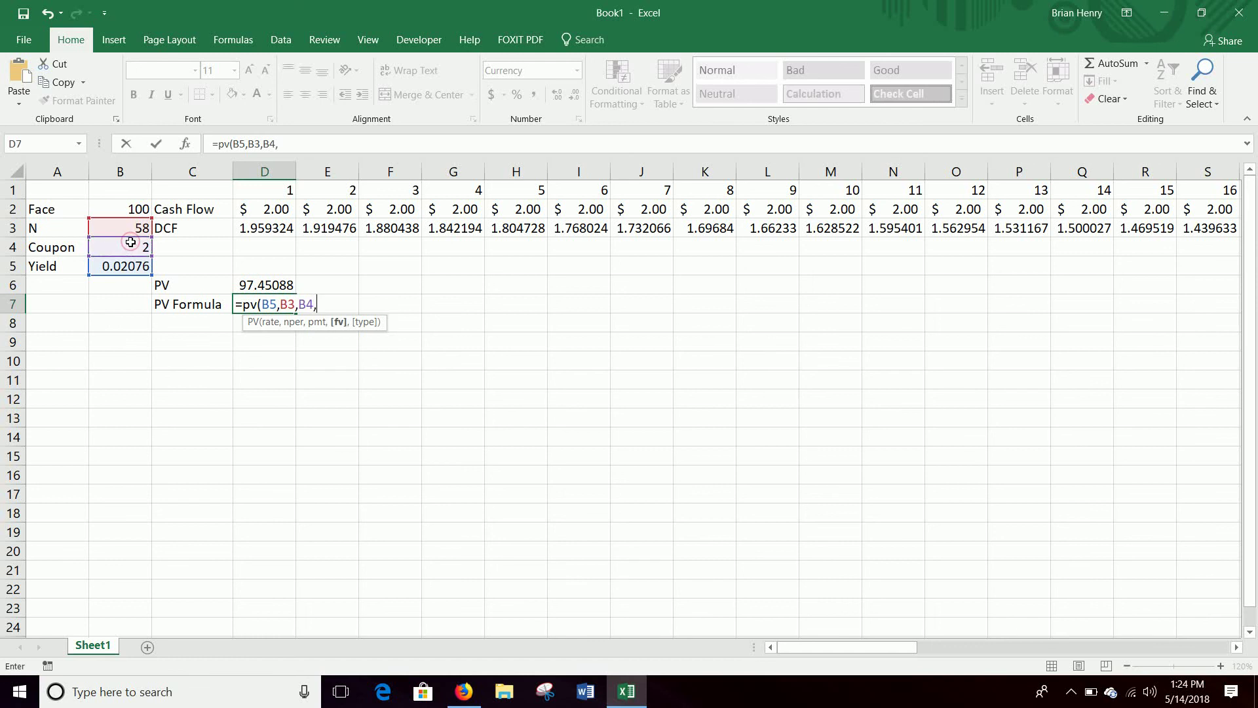
left_click(136, 207)
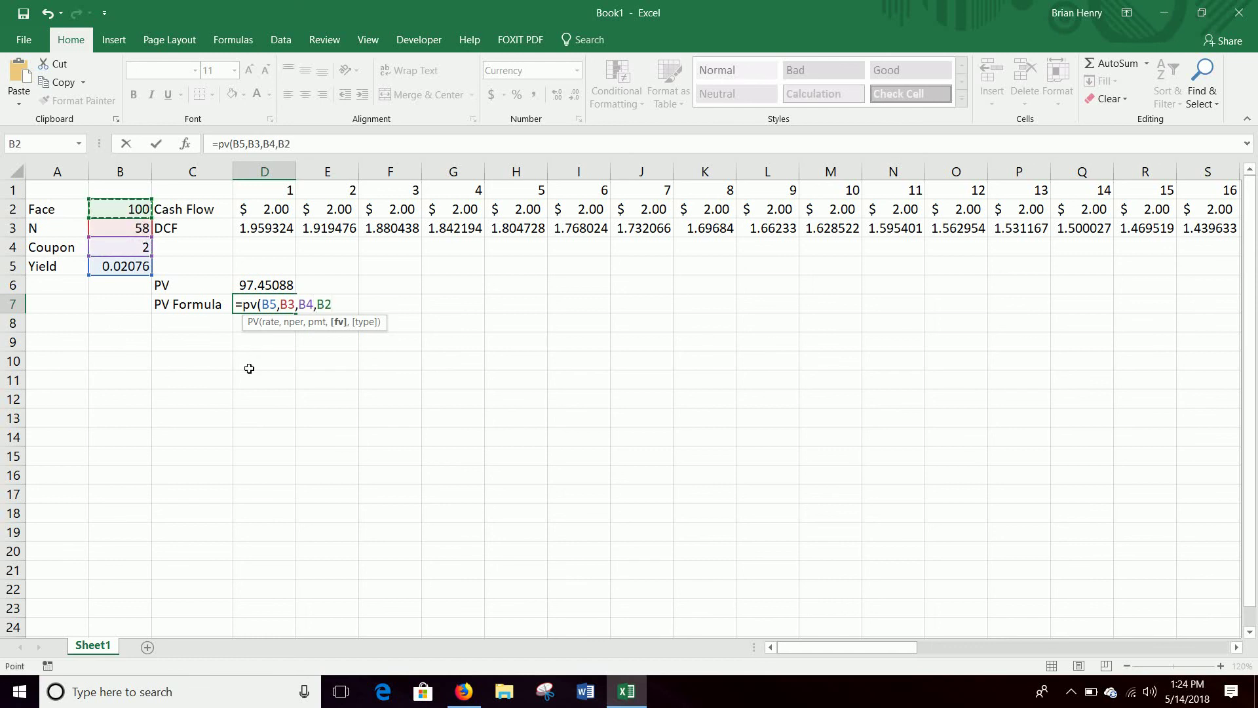
type(")")
key("Return")
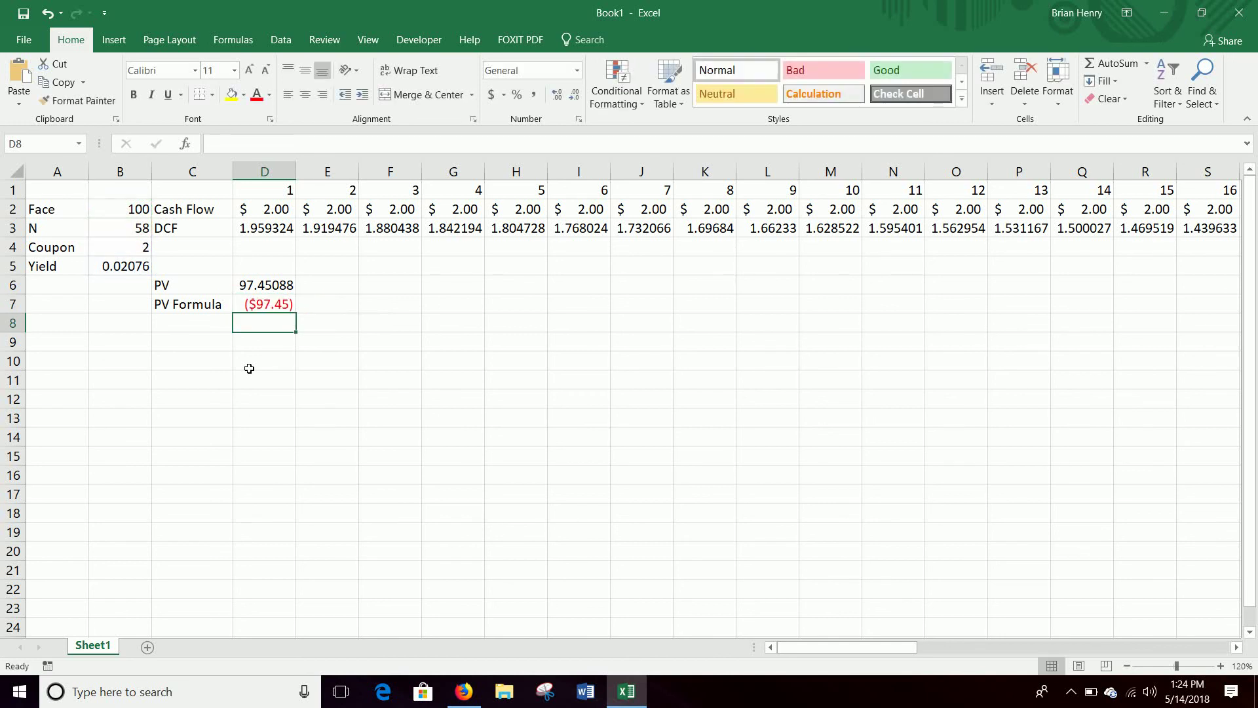
left_click(277, 298)
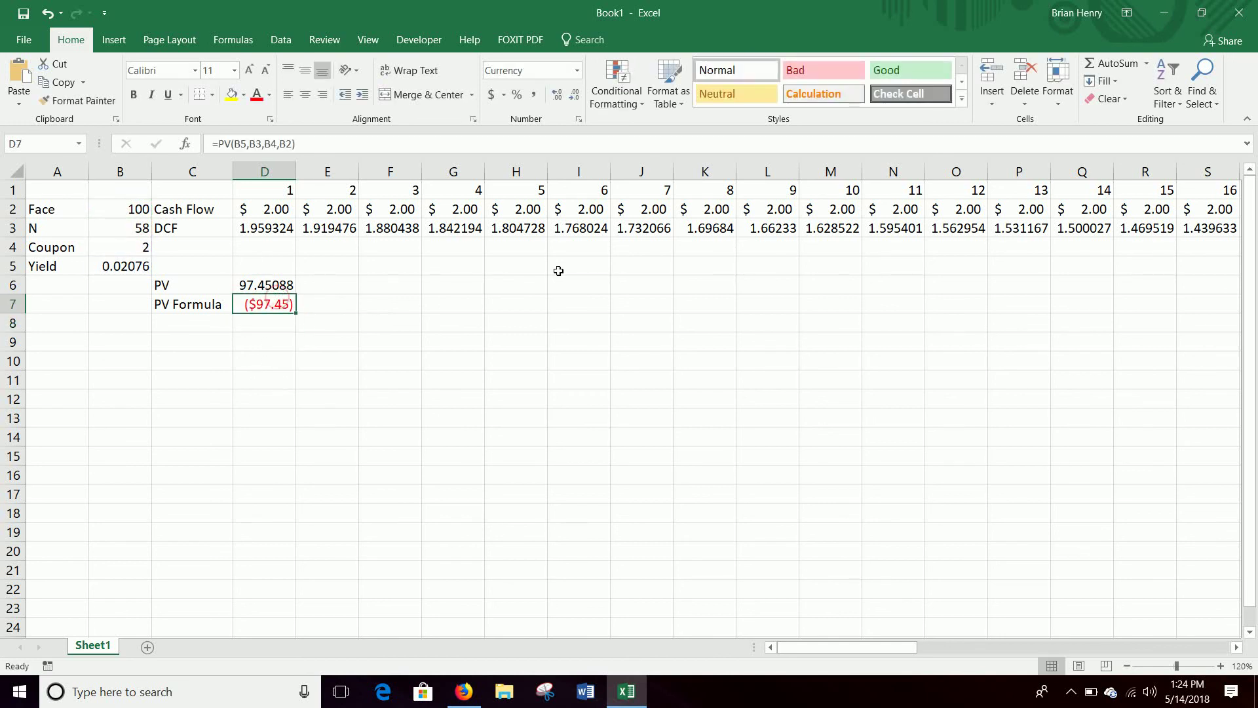